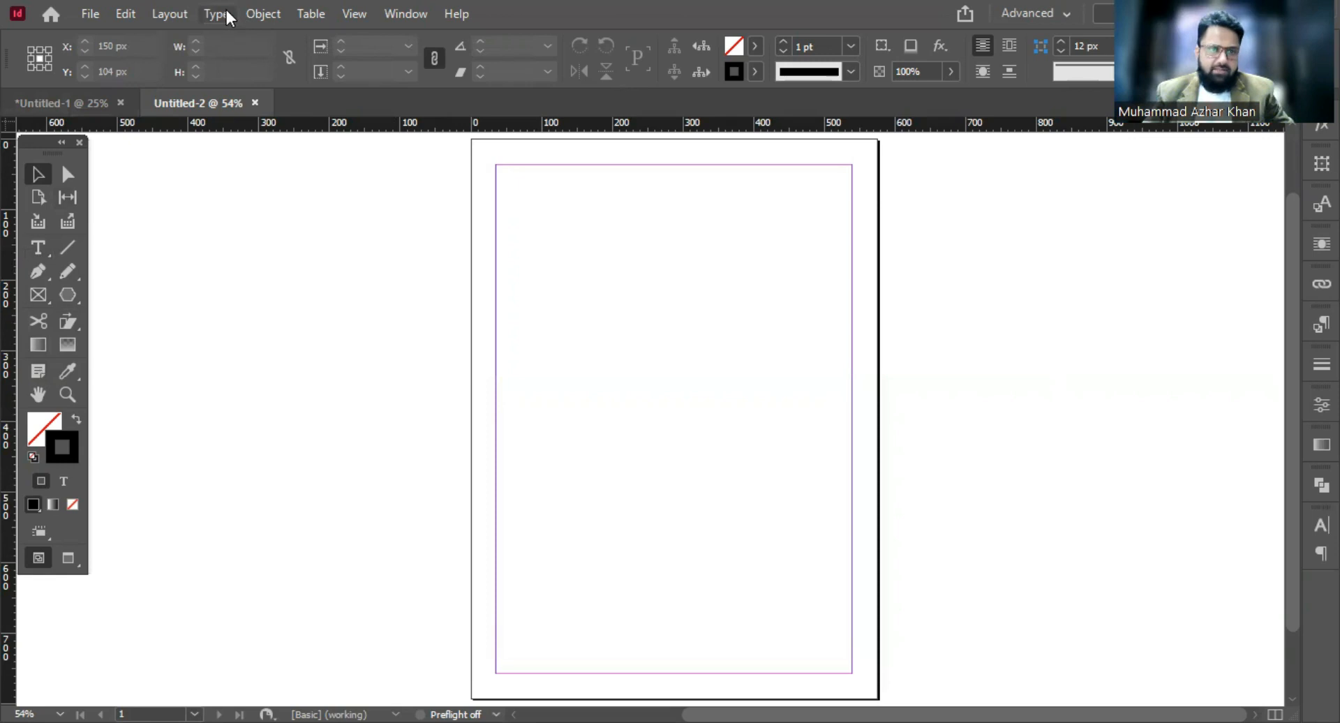
Draw a text frame about 402 × 172 px at the top of the page and enter "Heading 001".
click(226, 10)
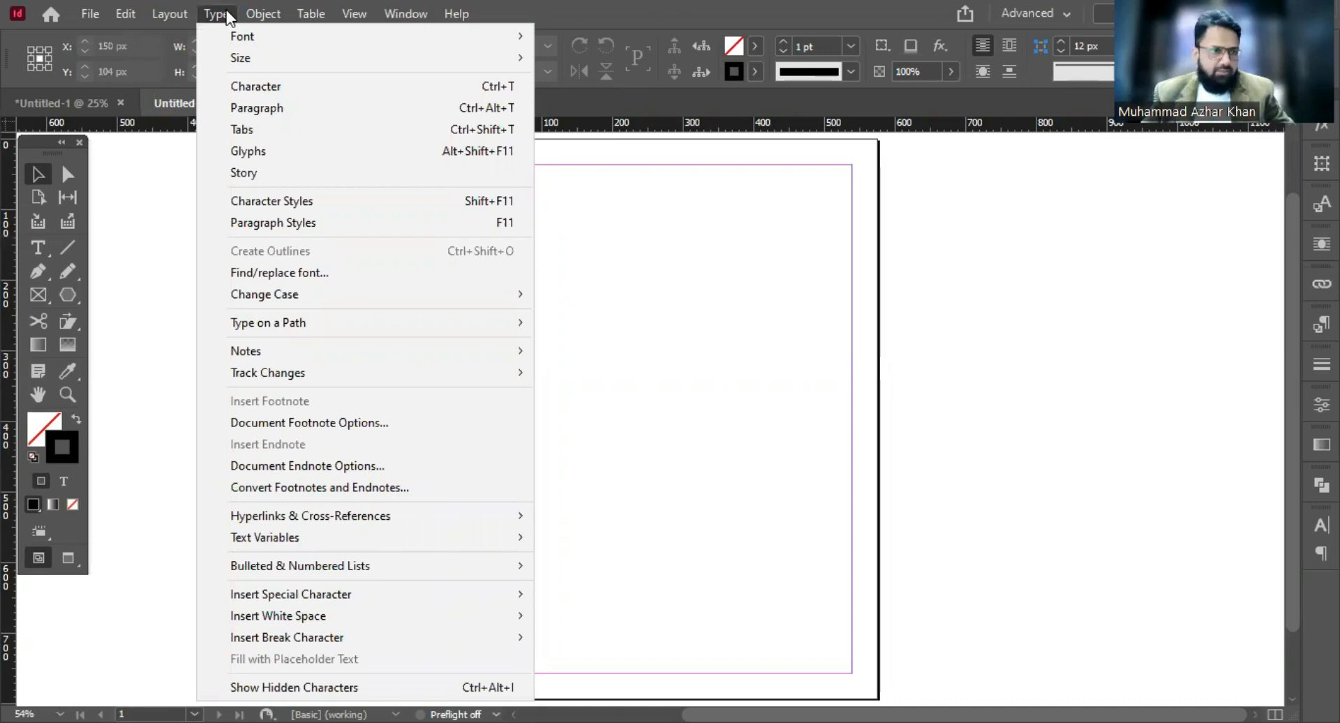
click(226, 10)
click(49, 247)
drag(496, 174, 782, 296)
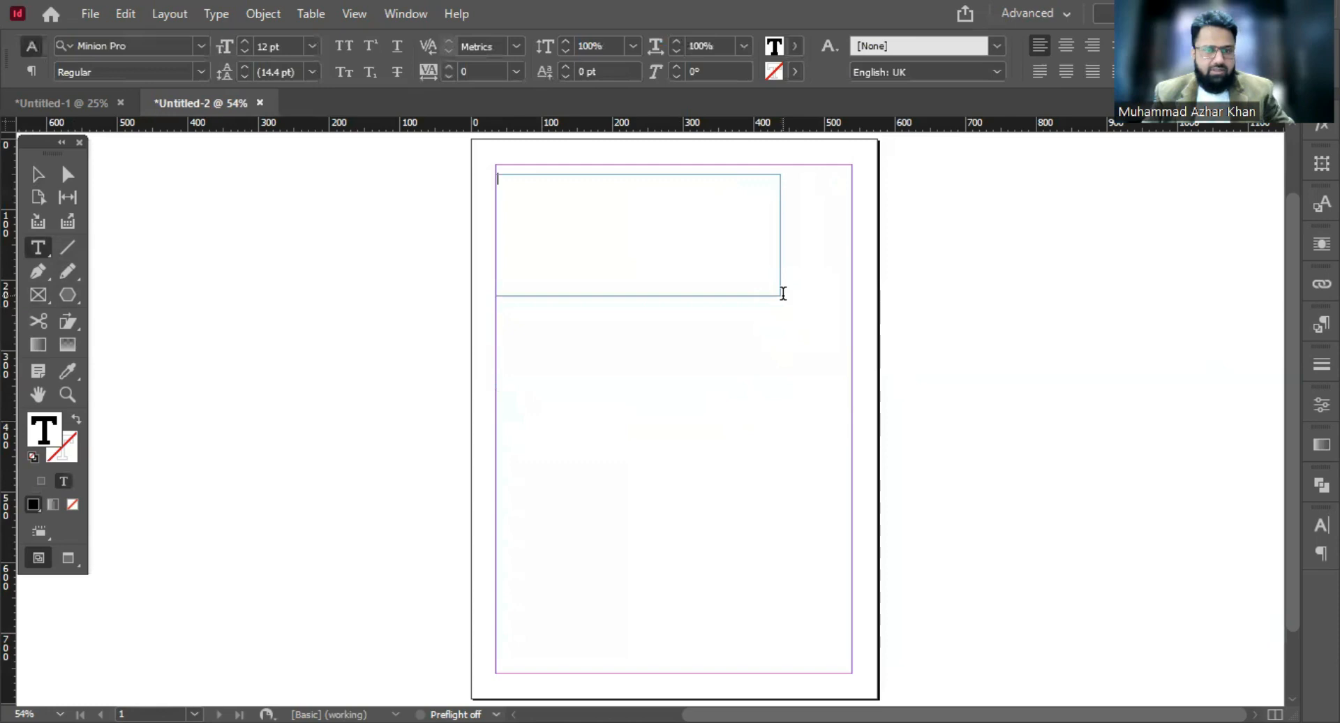
text(Hea)
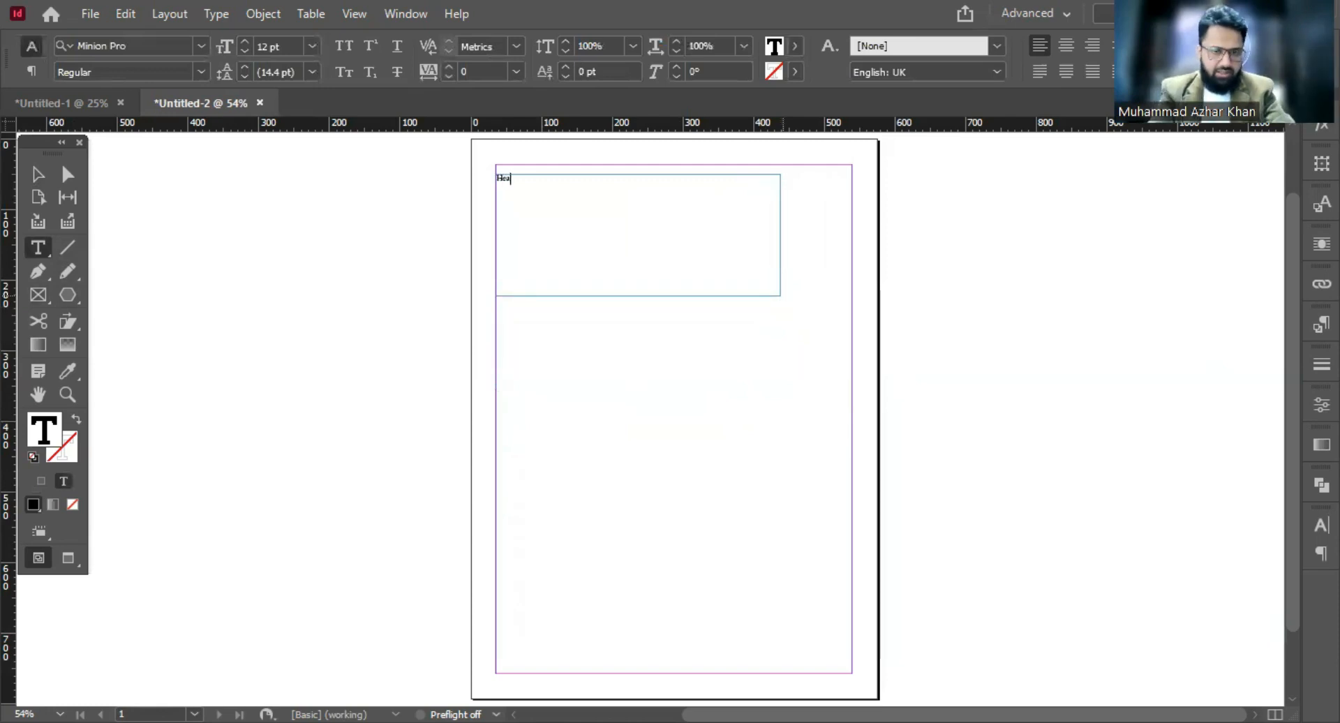
text(ding 001)
Set all of the heading text to a font size of 36 pt.
key(ctrl+a)
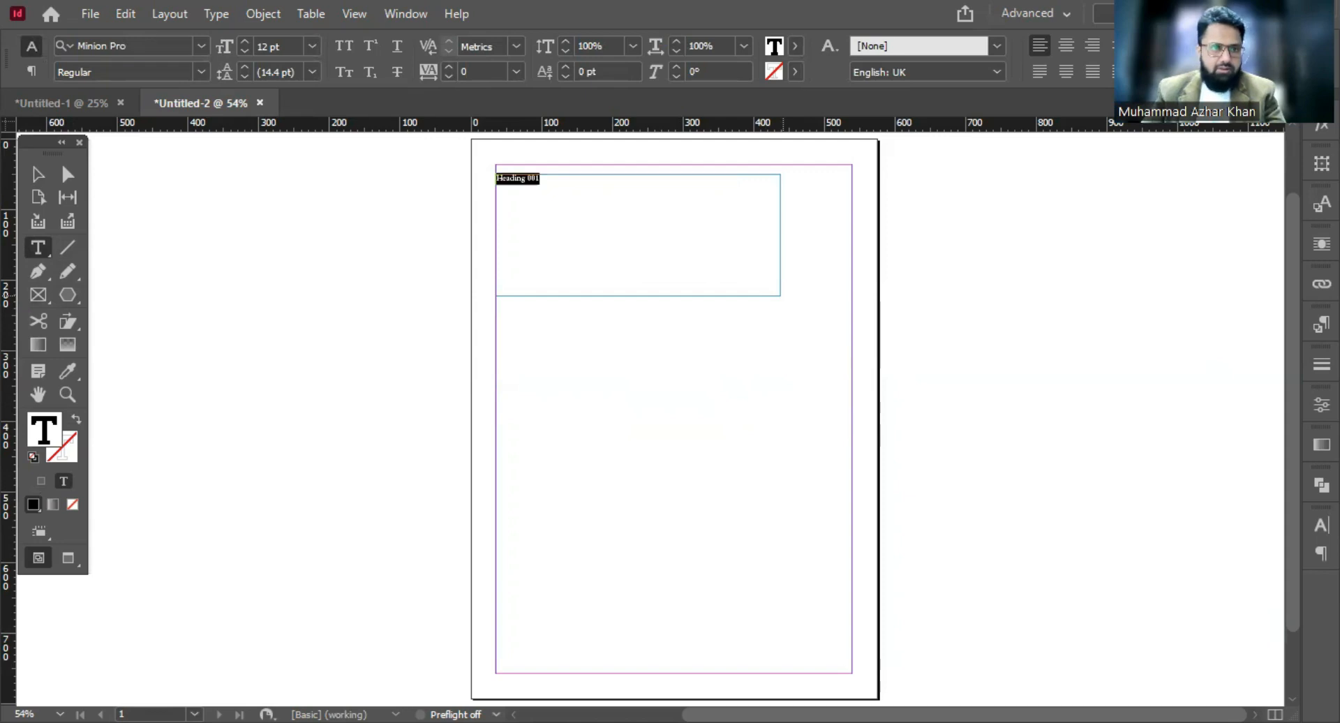
click(312, 46)
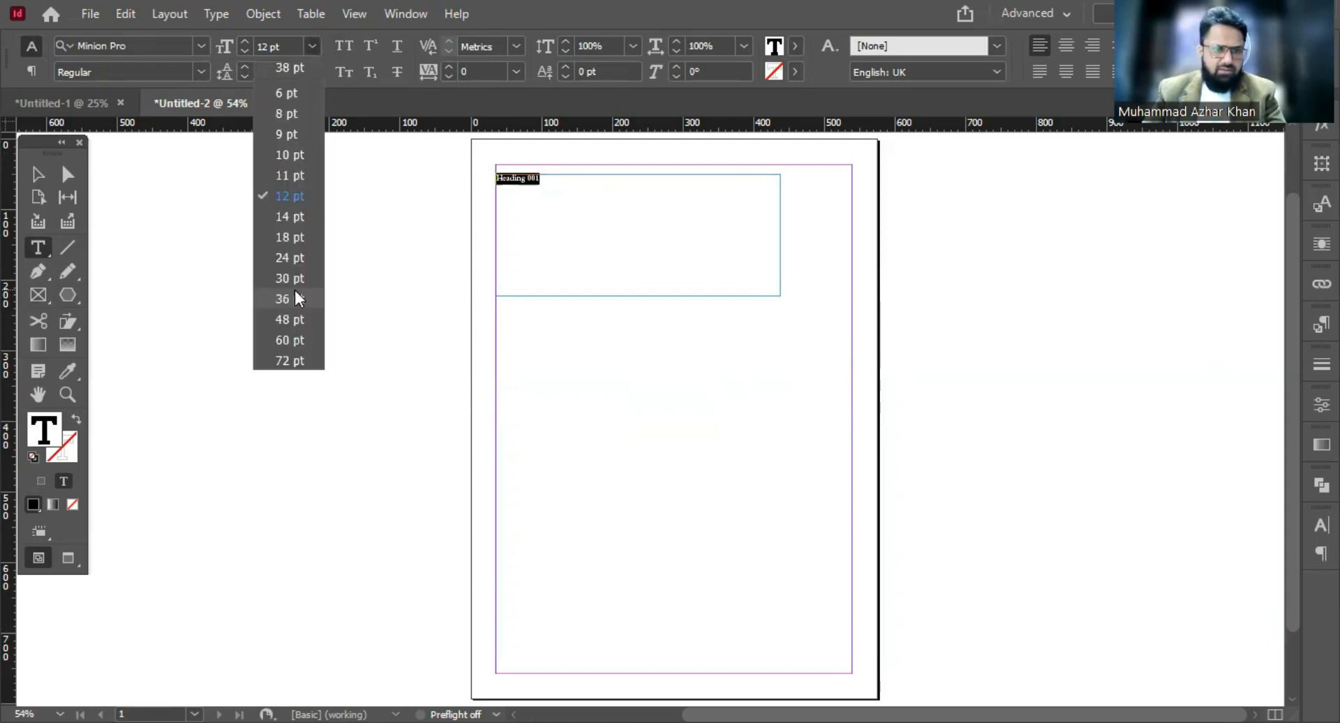
click(295, 291)
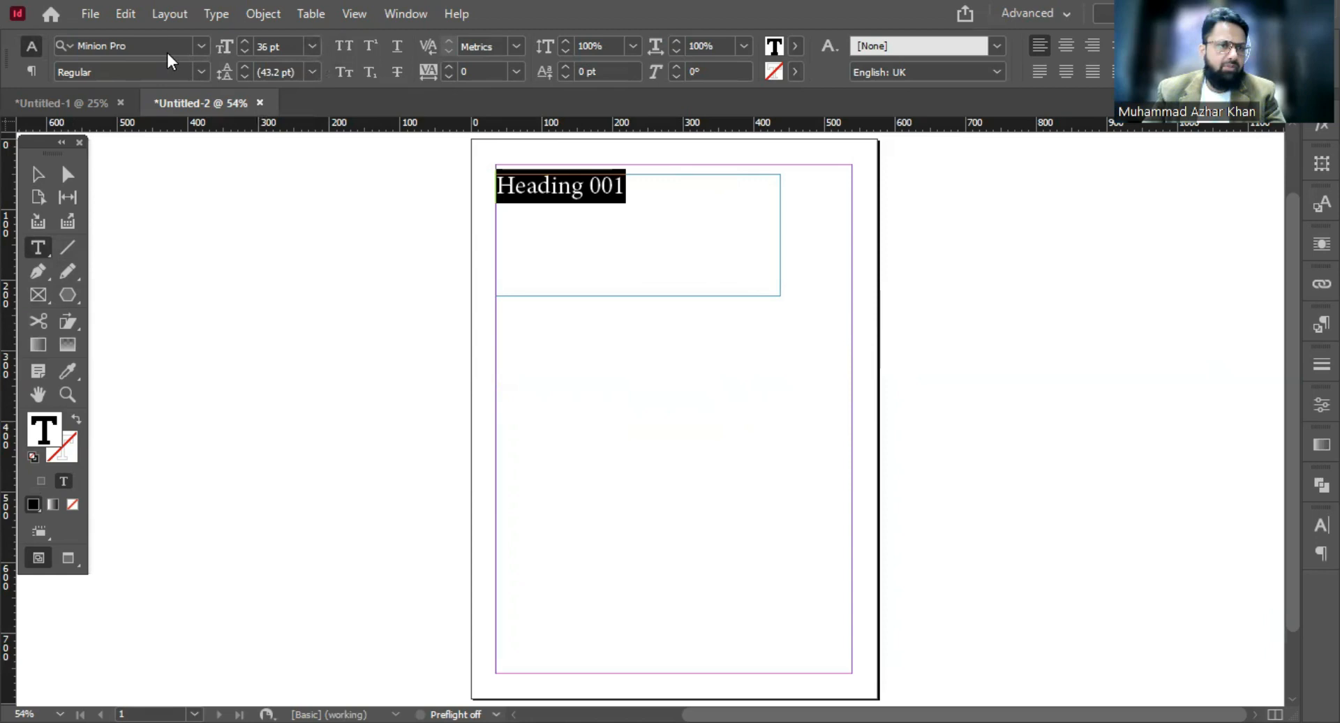
Try Goudy Stout on the heading text, and settle on the Alfa Slab One font.
click(202, 42)
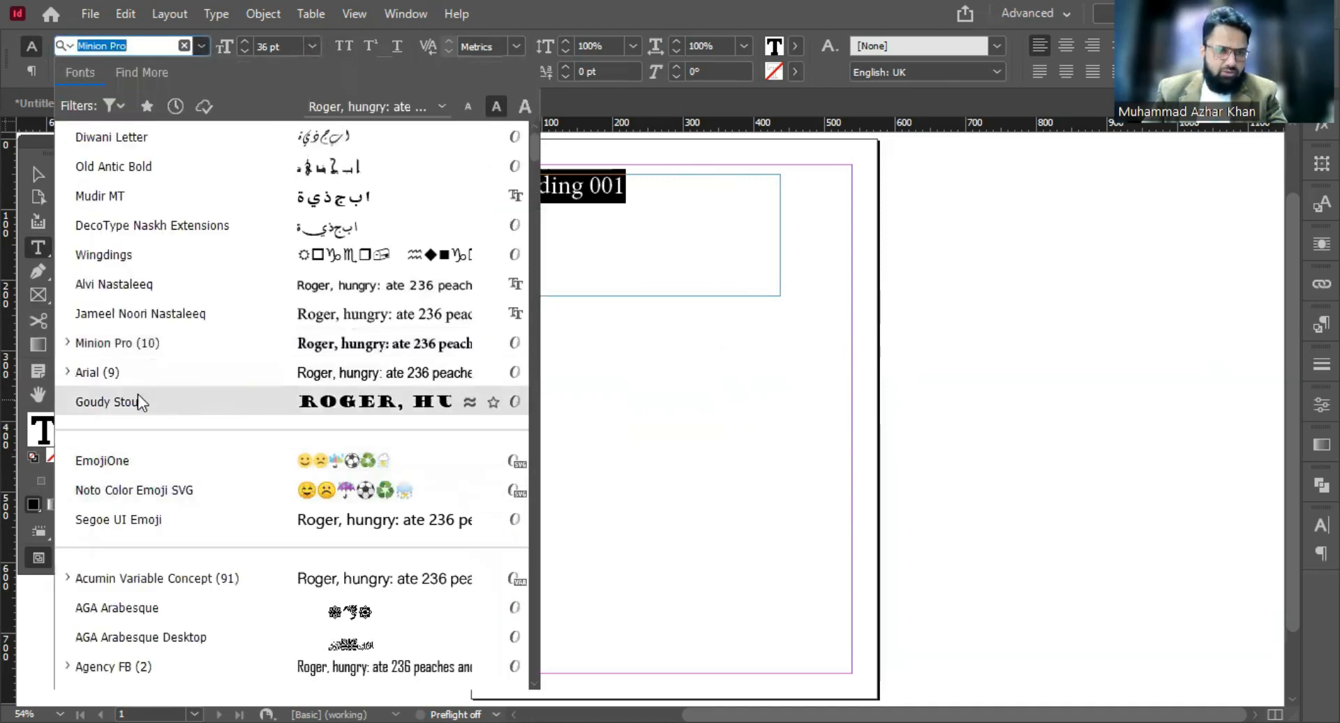
click(129, 403)
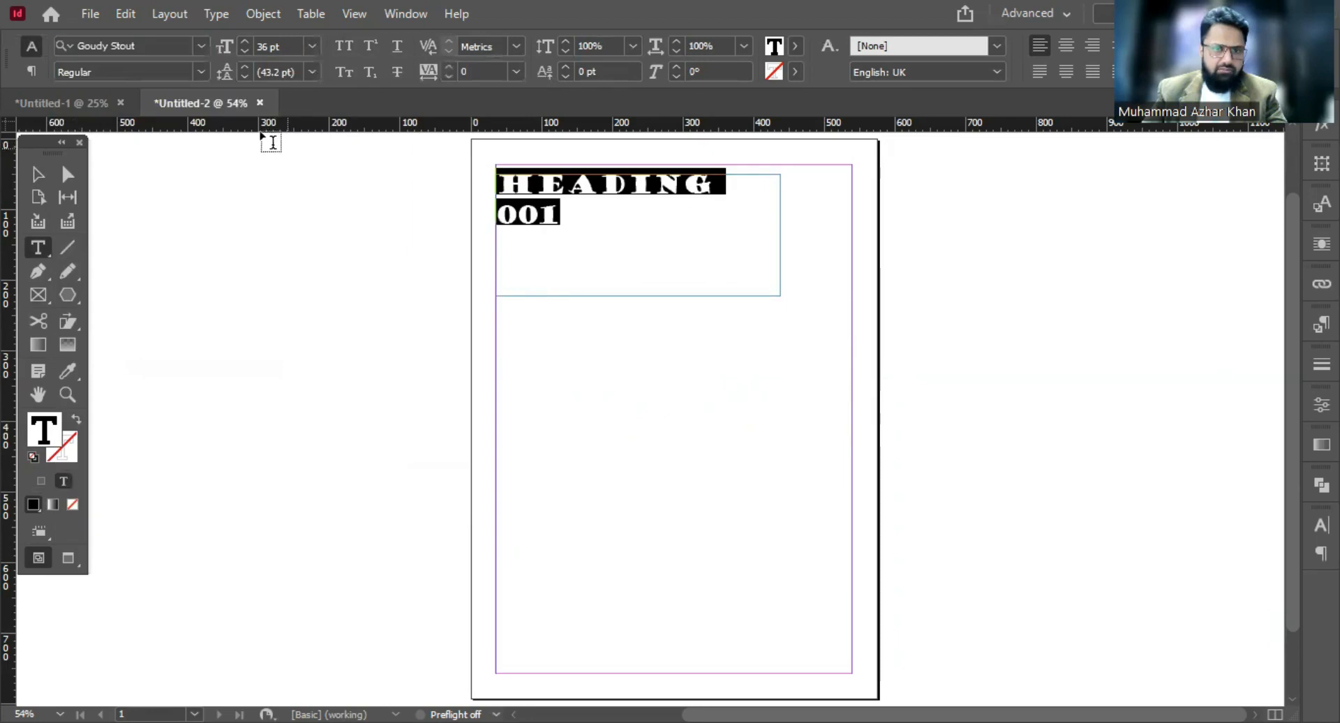
click(208, 41)
scroll(191, 522, down, 3)
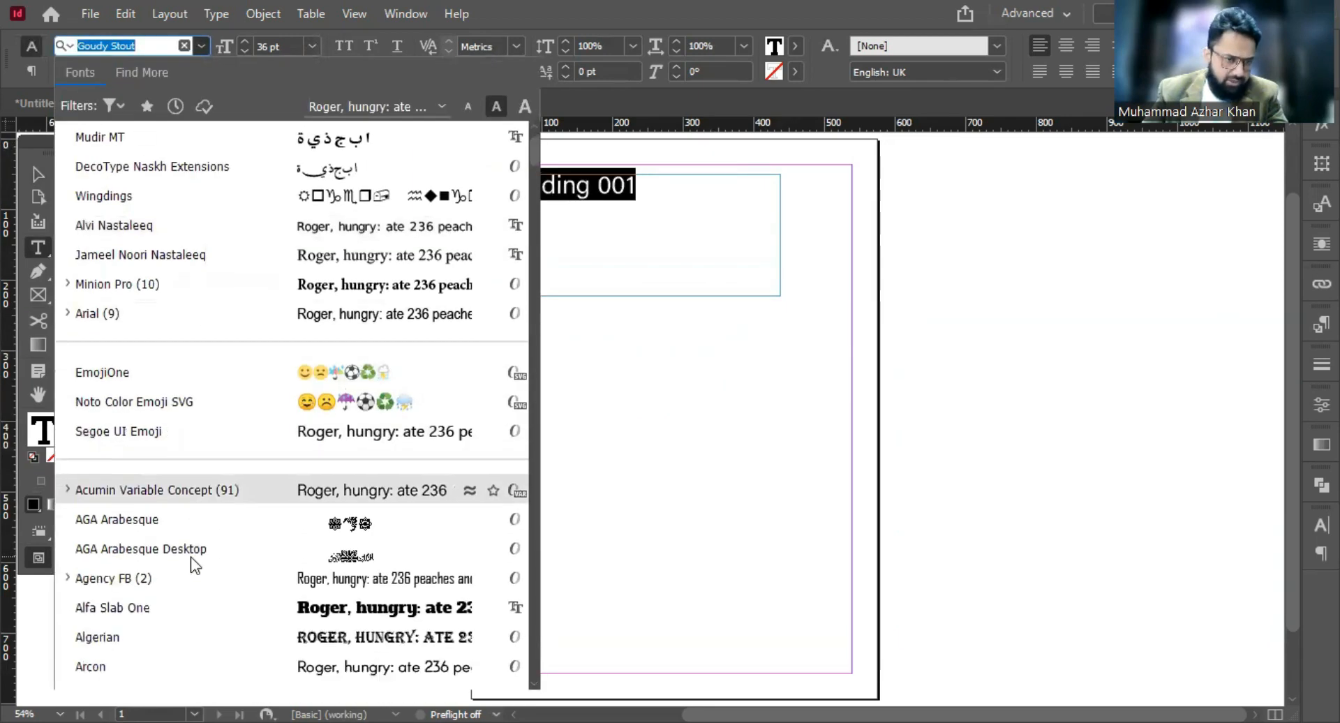
click(161, 605)
click(685, 213)
key(Escape)
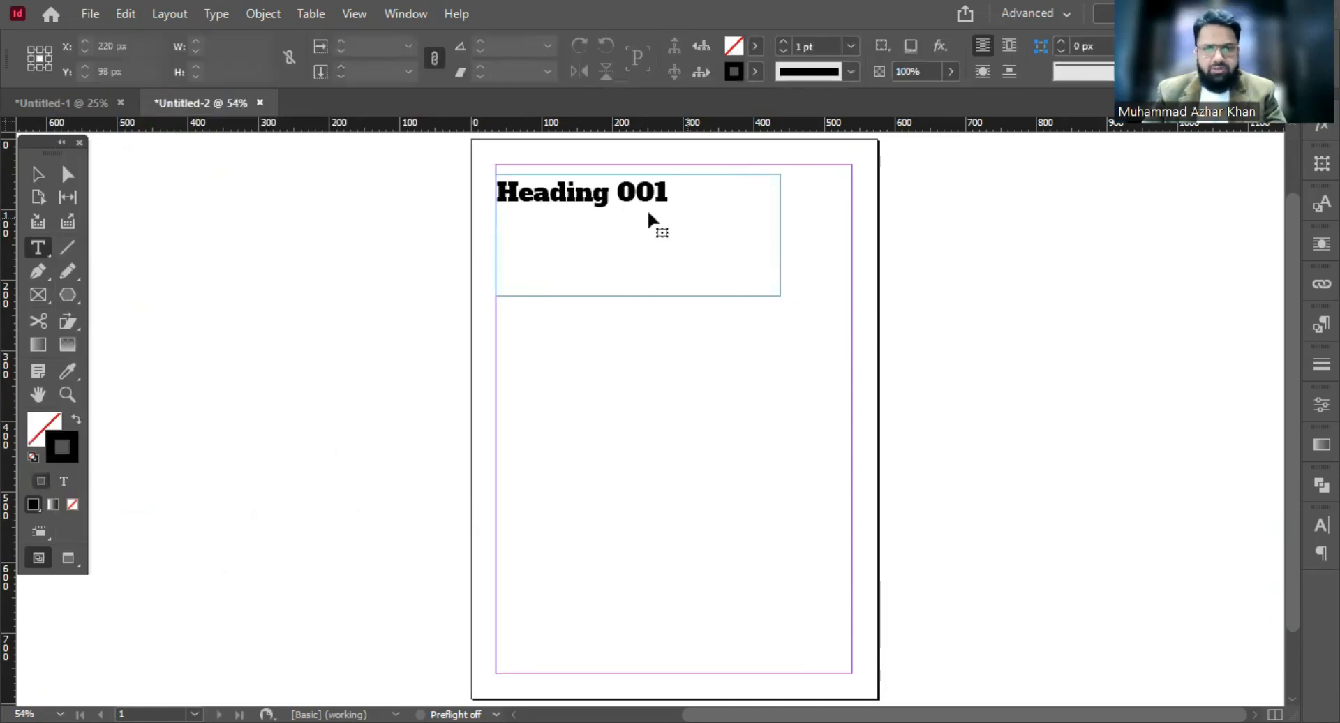
key(Escape)
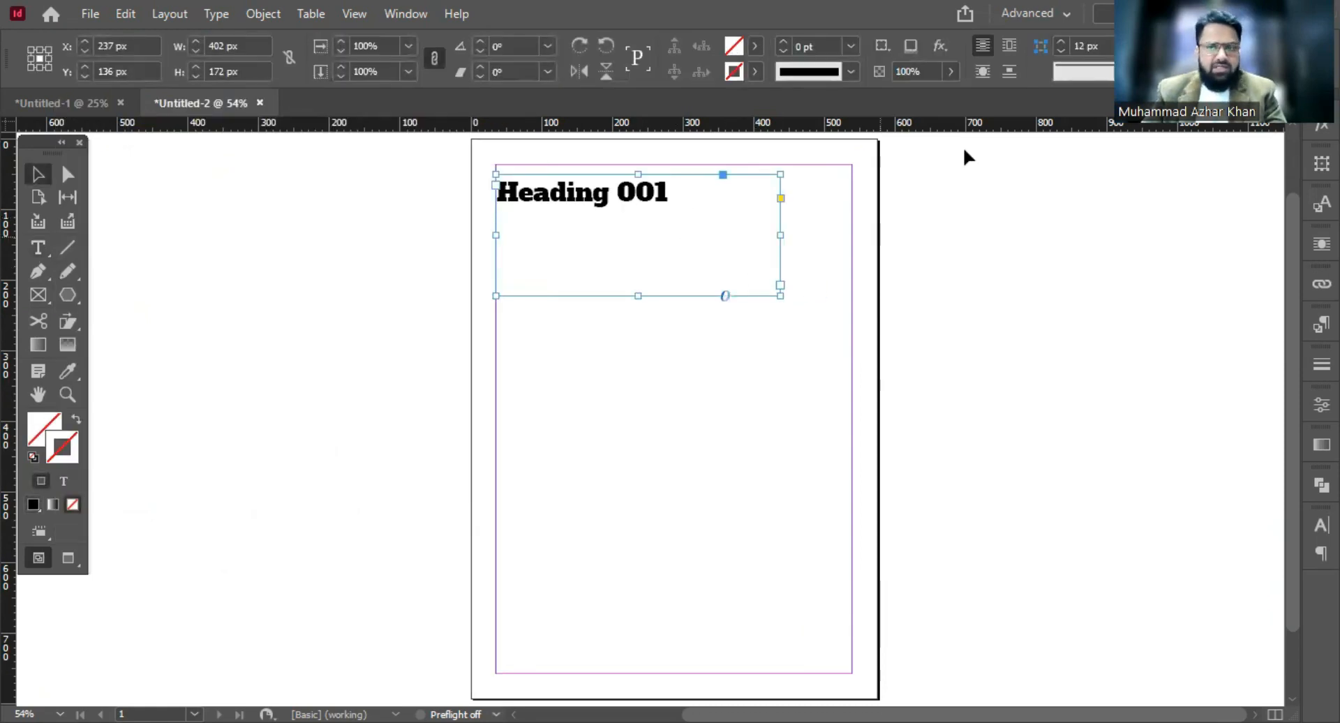
Show the Colour panel and set its colour mode to CMYK.
key(alt)
key(w)
mouse_move(572, 150)
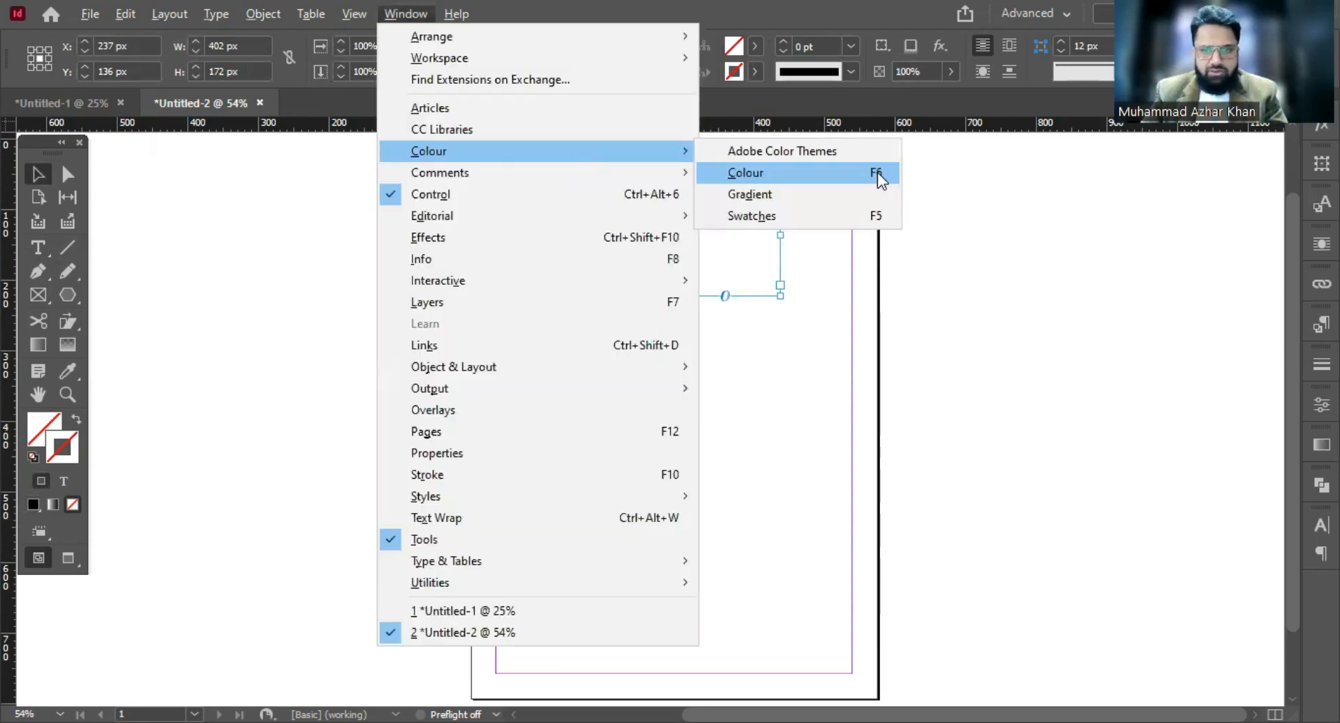
key(Return)
click(1291, 542)
click(1157, 619)
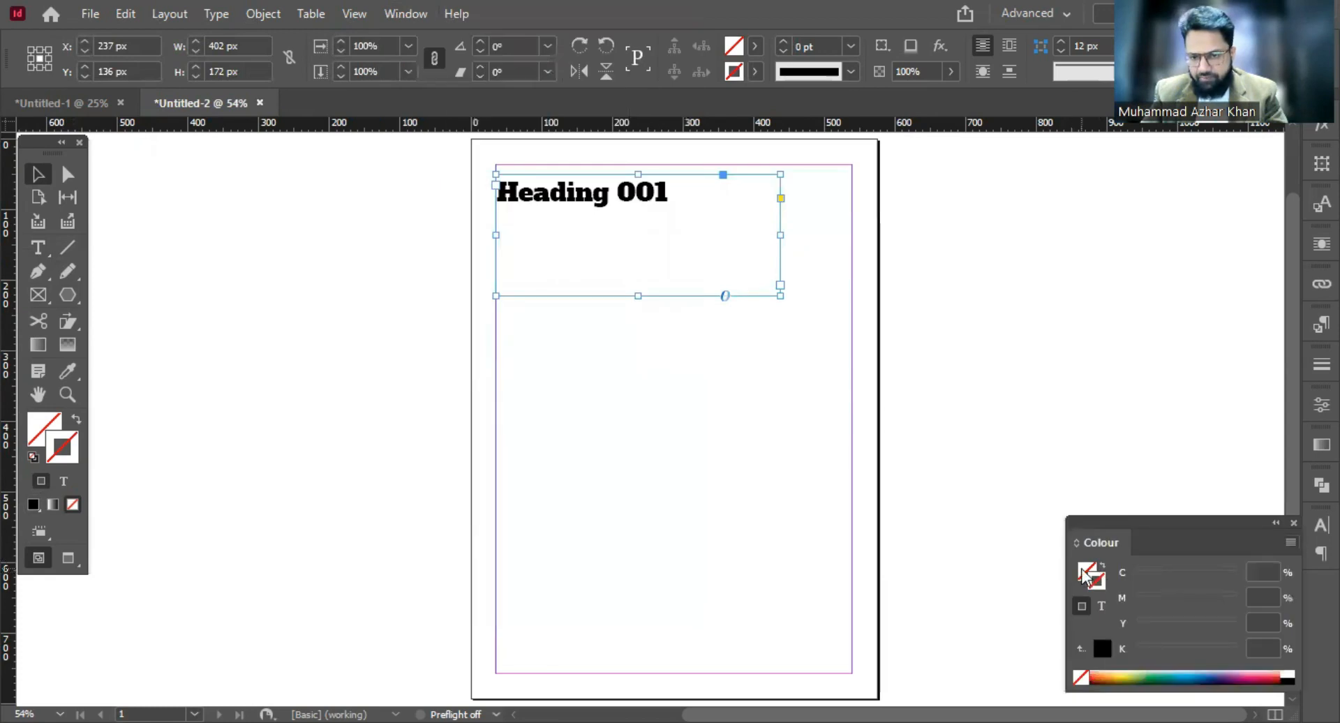
Colour the entire heading text pink with CMYK values 0, 100, 30, 0.
double_click(679, 198)
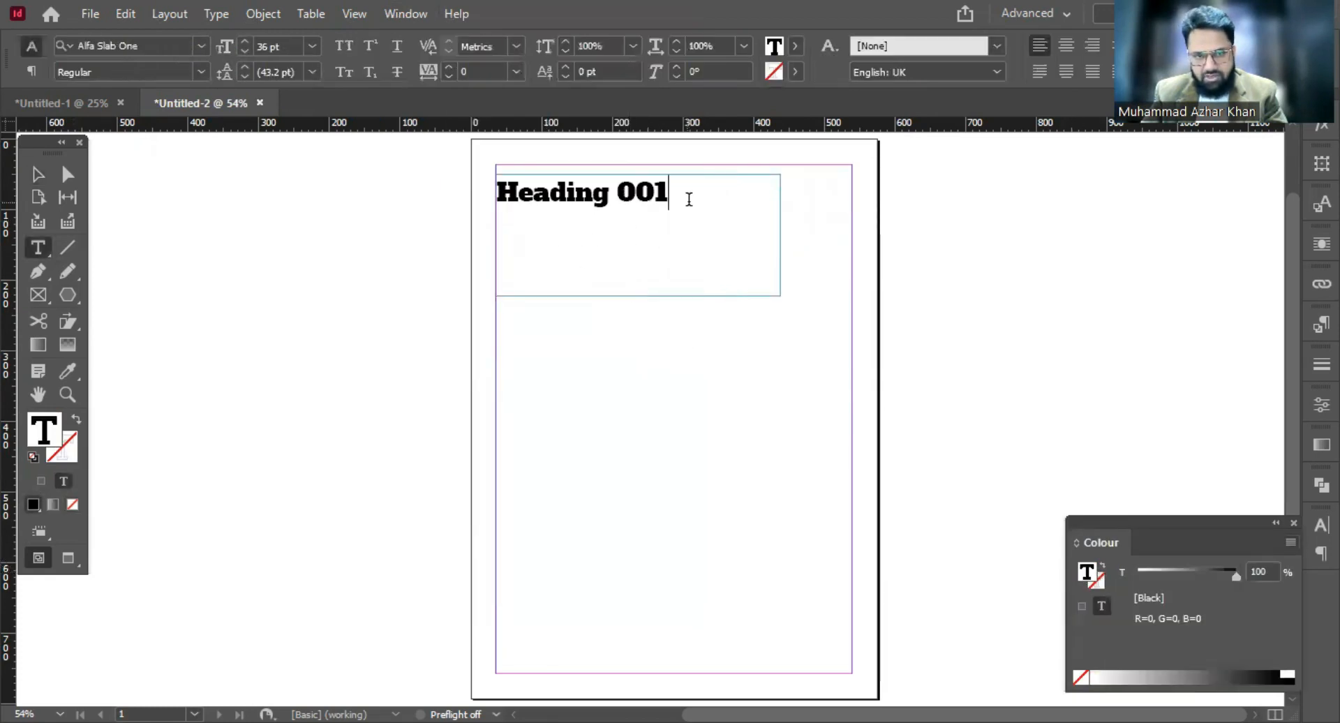
key(ctrl+a)
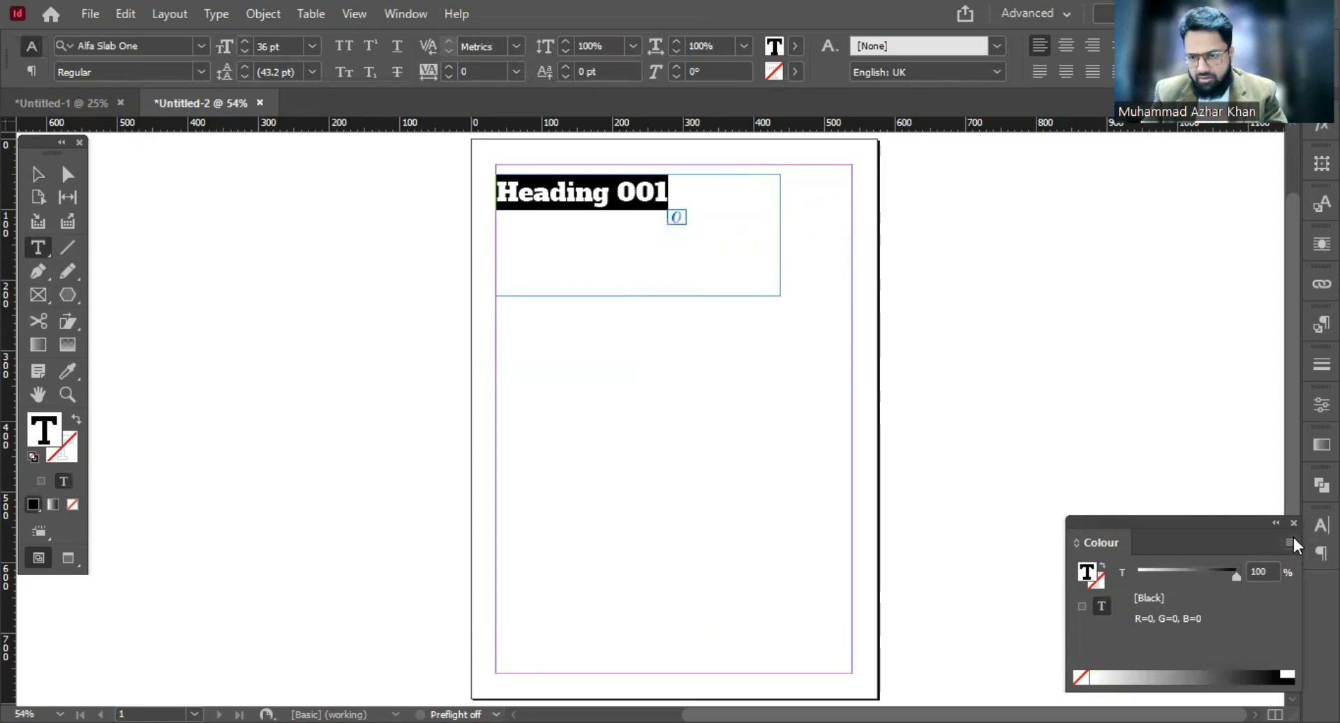
click(1290, 541)
click(1156, 618)
click(1265, 674)
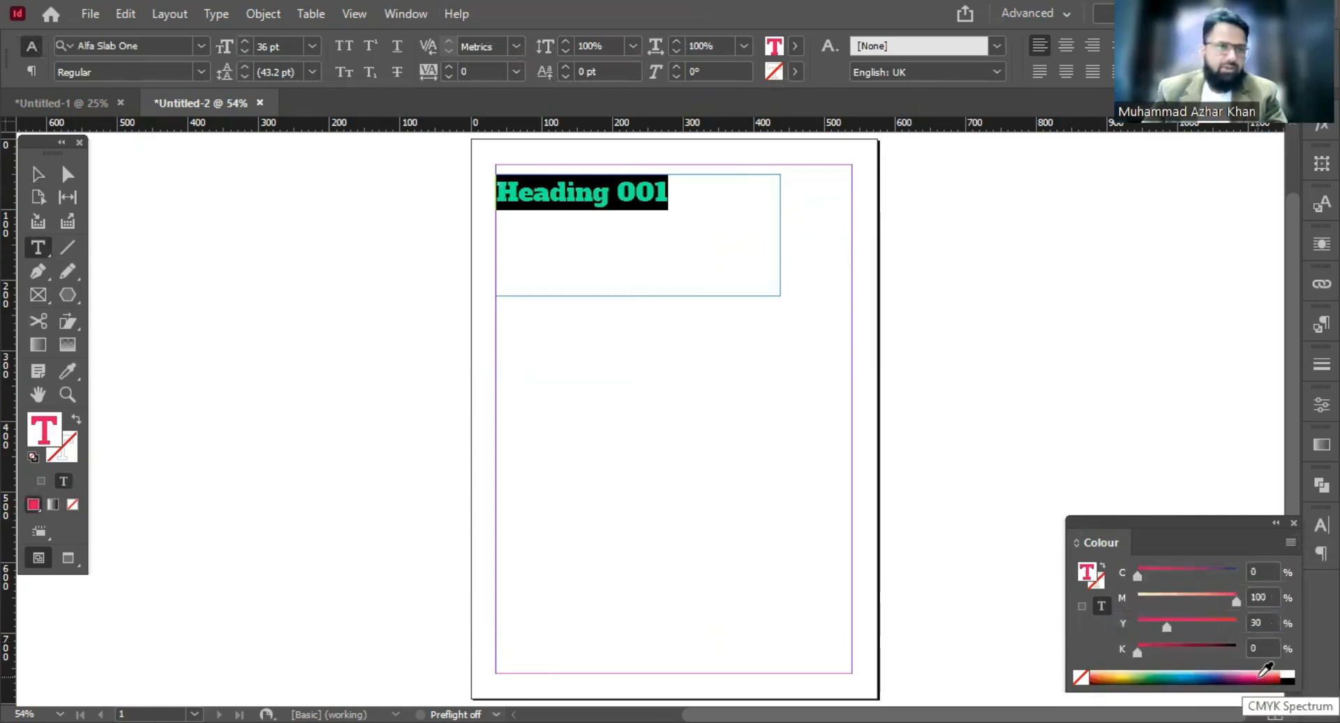
click(526, 224)
key(Escape)
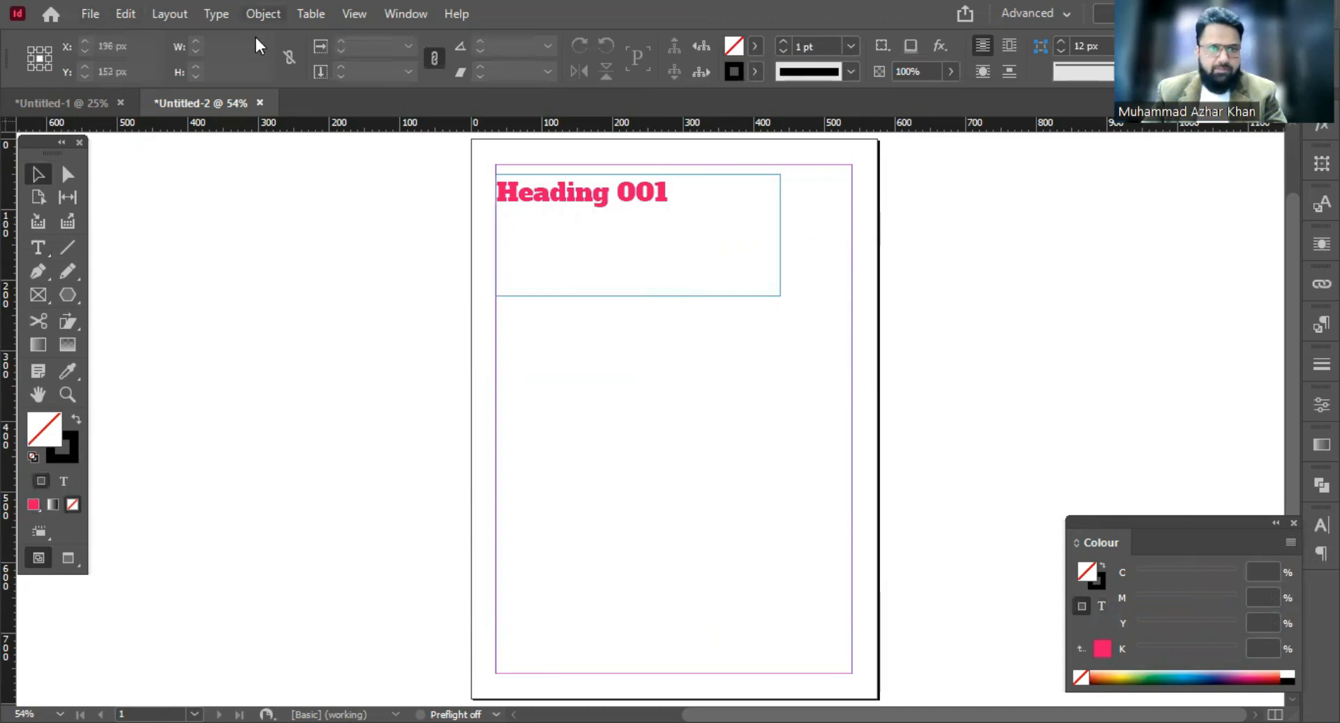
Show the paragraph styles and create a new style from the formatted heading frame.
click(233, 11)
click(274, 225)
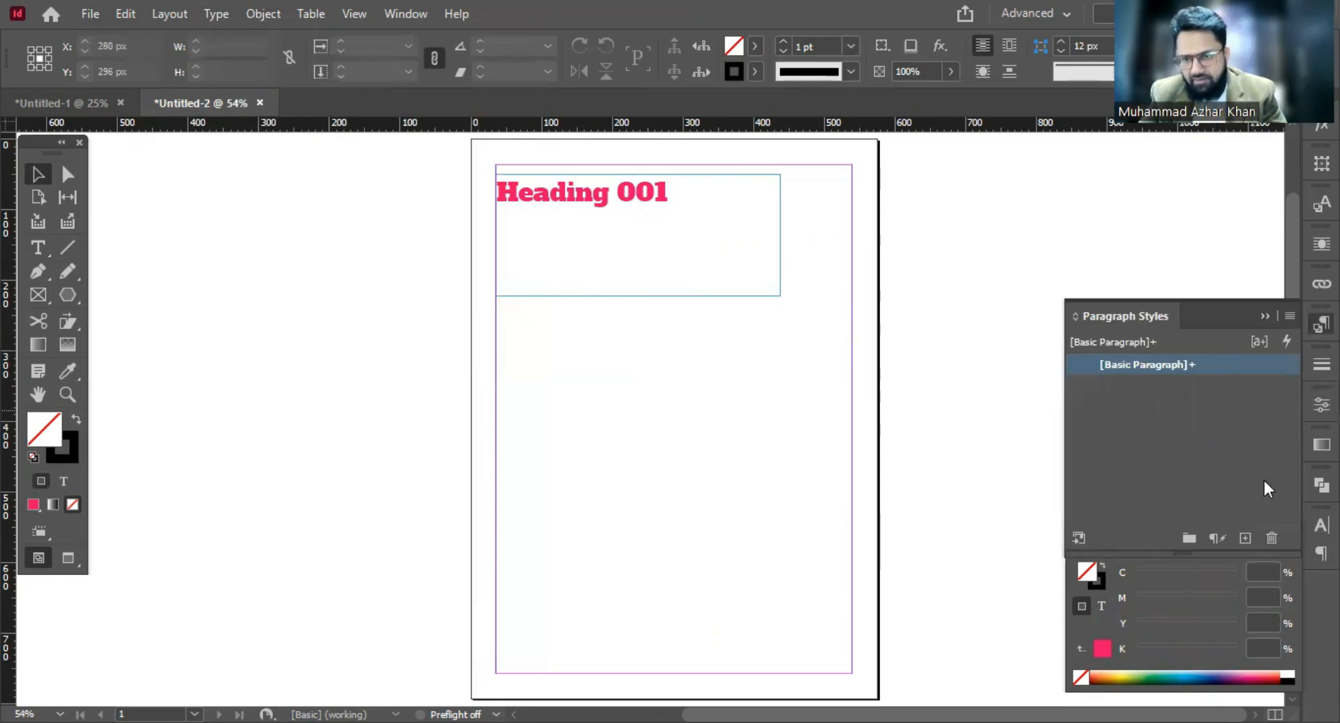
click(613, 219)
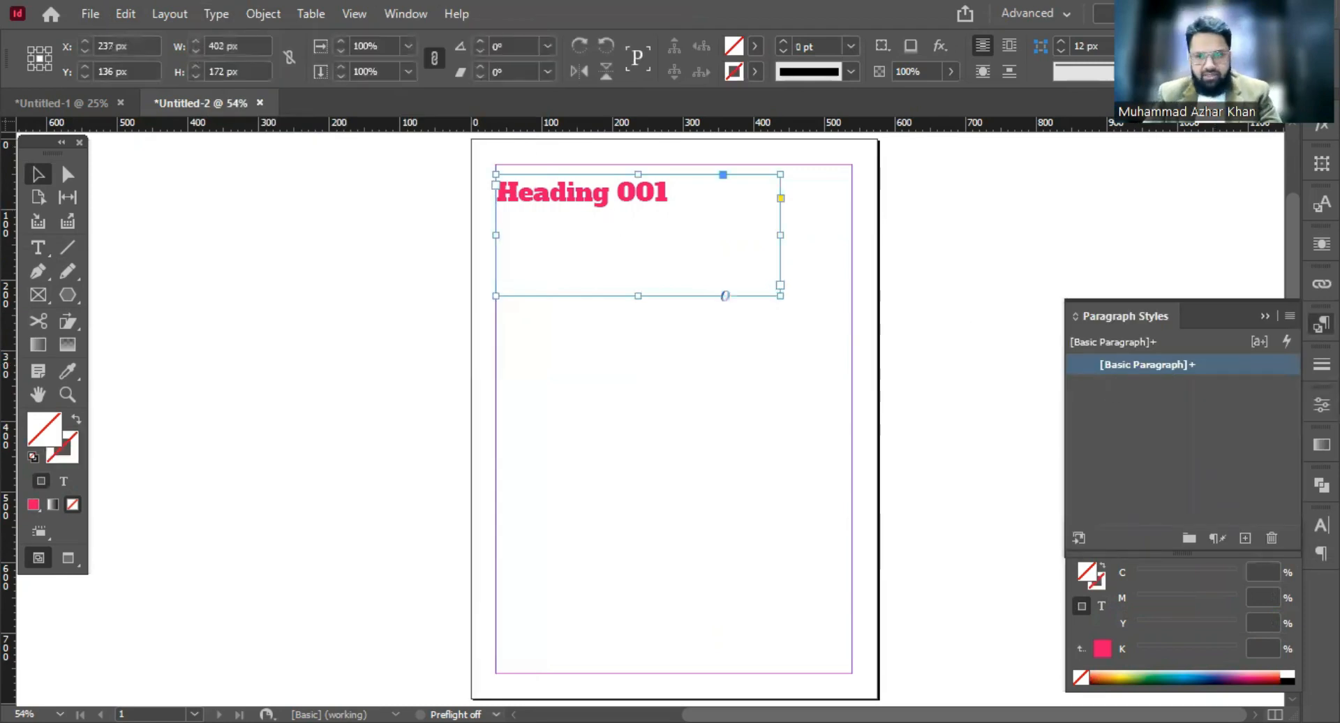
click(1245, 537)
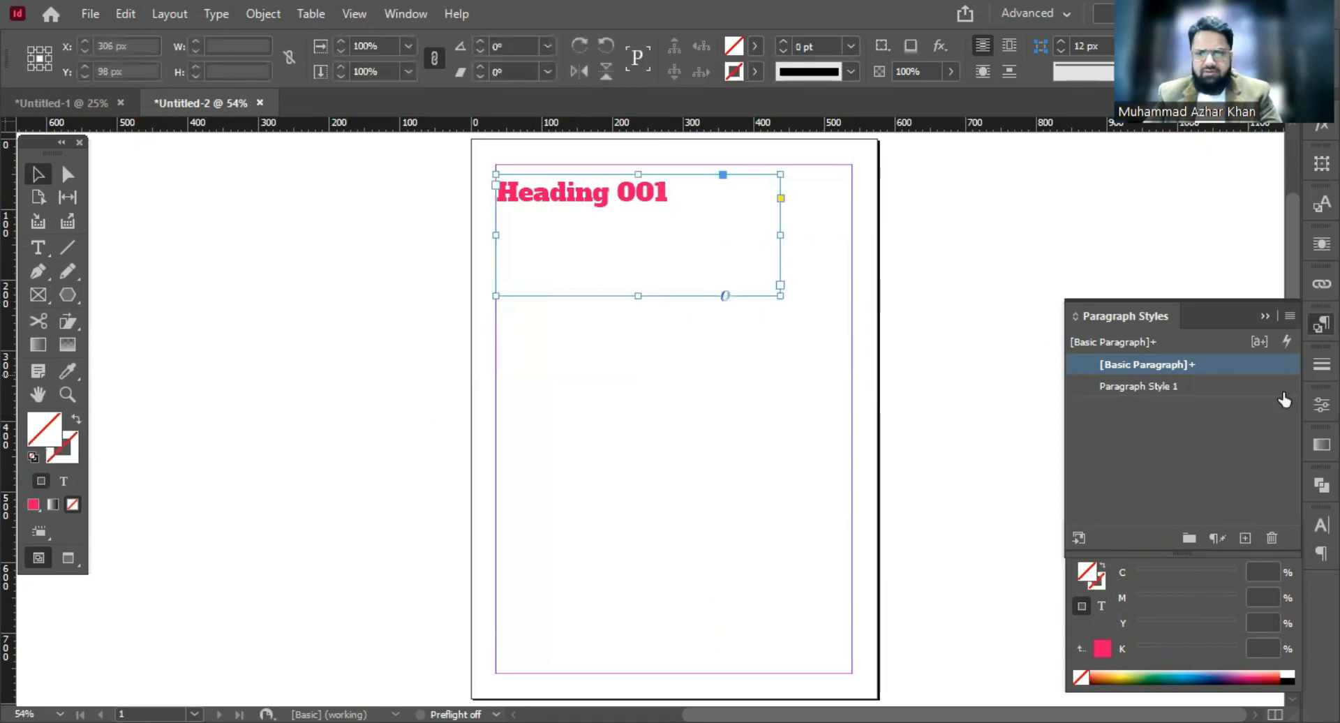
Try the [Basic Paragraph] style on the heading frame and select its text to inspect the formatting.
click(1136, 388)
click(1159, 364)
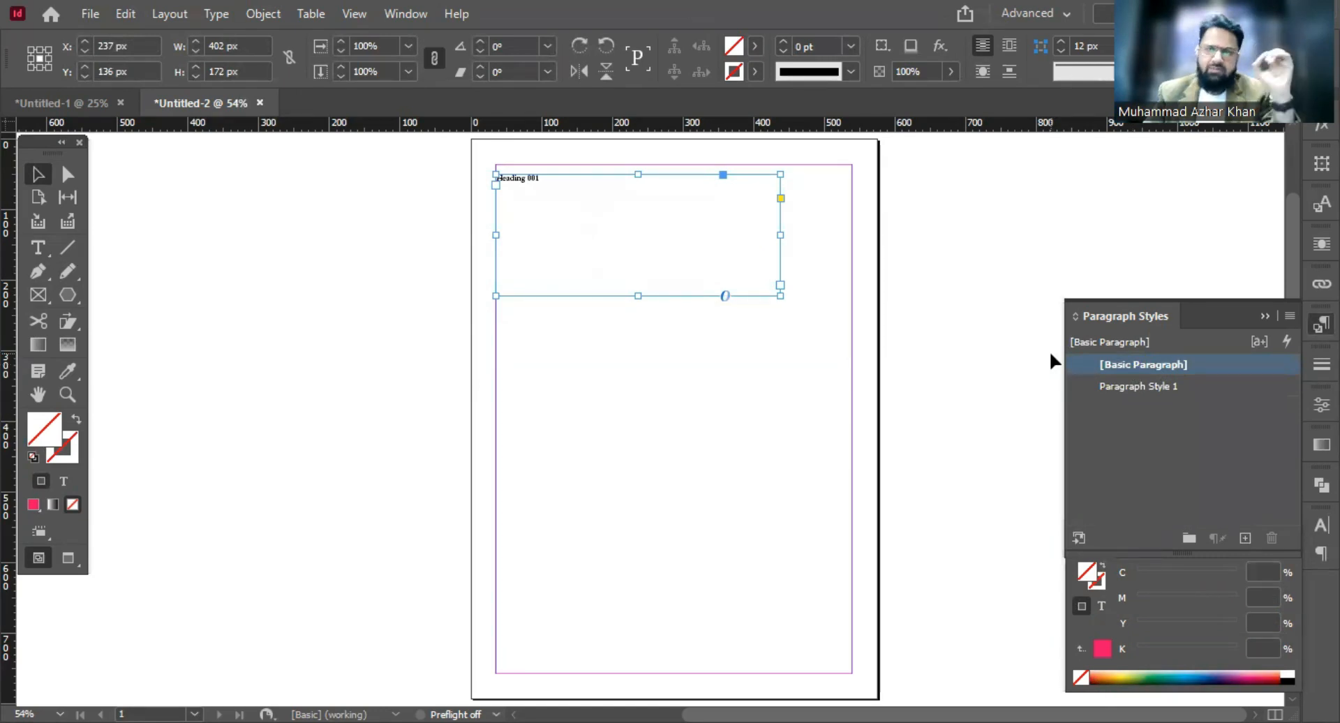
double_click(549, 184)
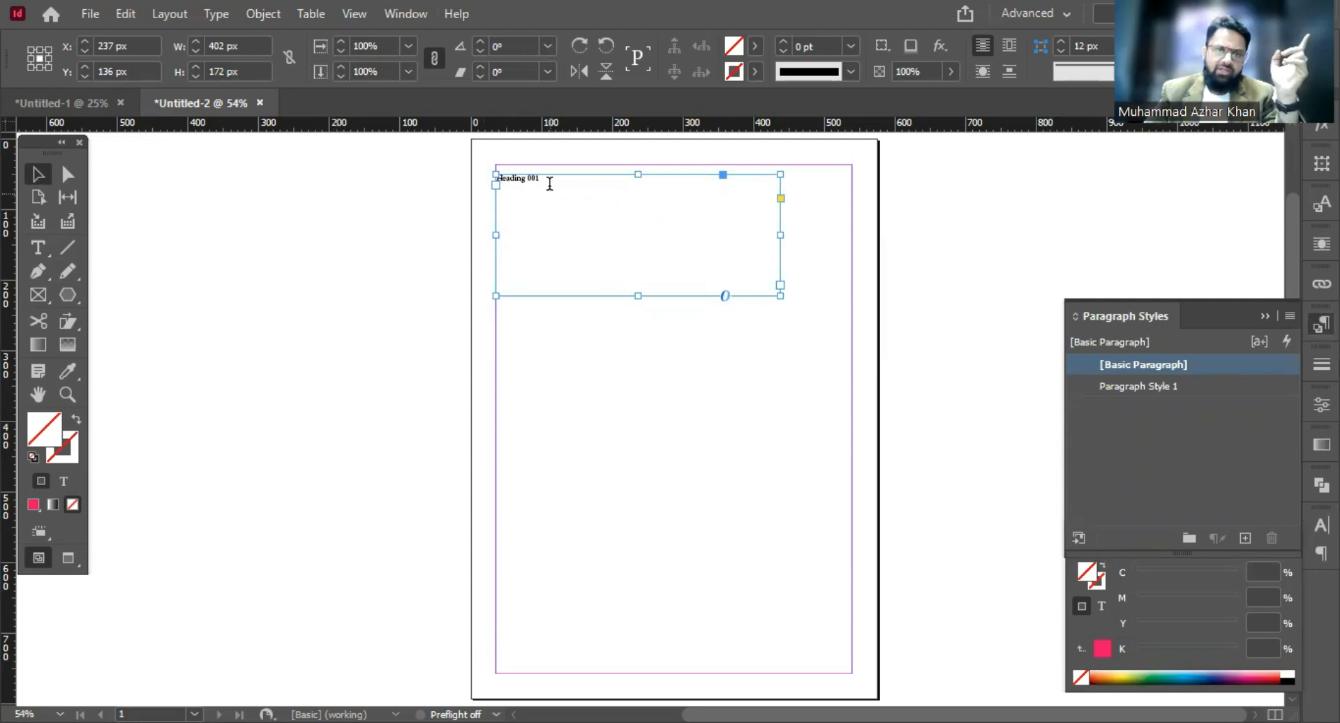
drag(541, 179, 488, 179)
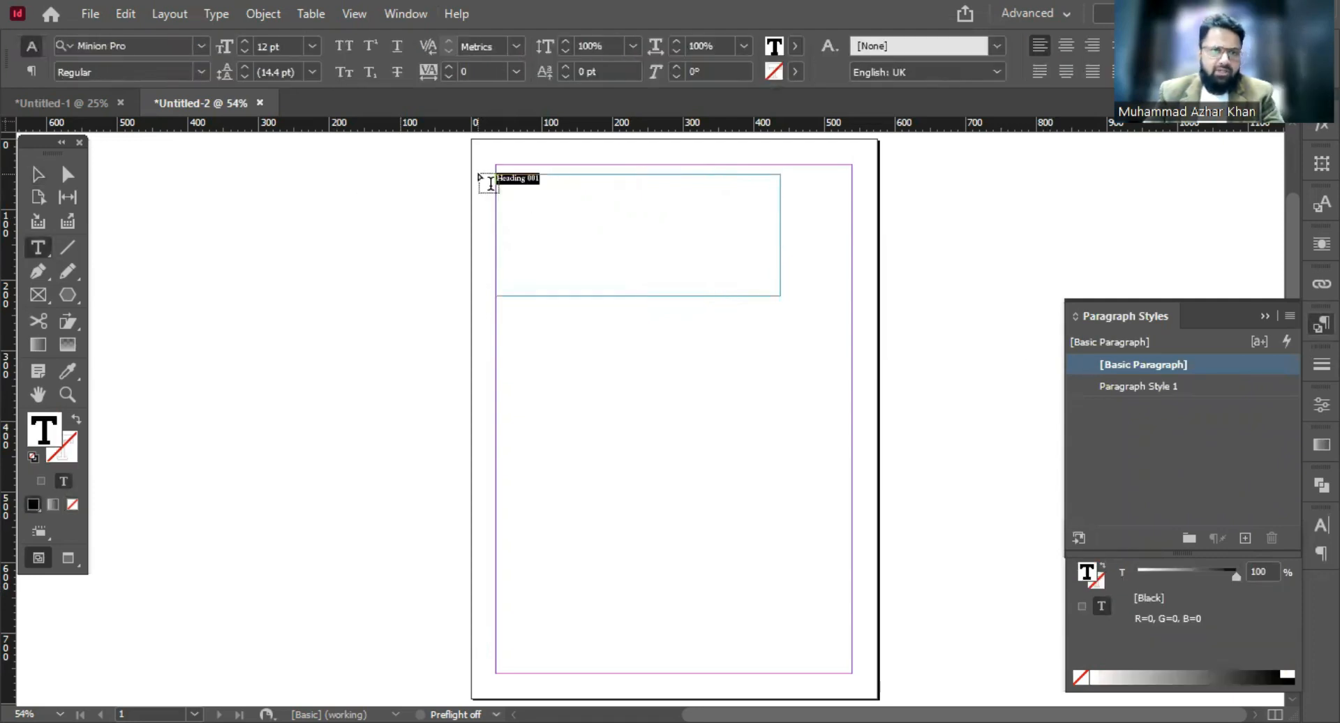
key(Escape)
Apply Paragraph Style 1 to the heading frame.
click(1149, 386)
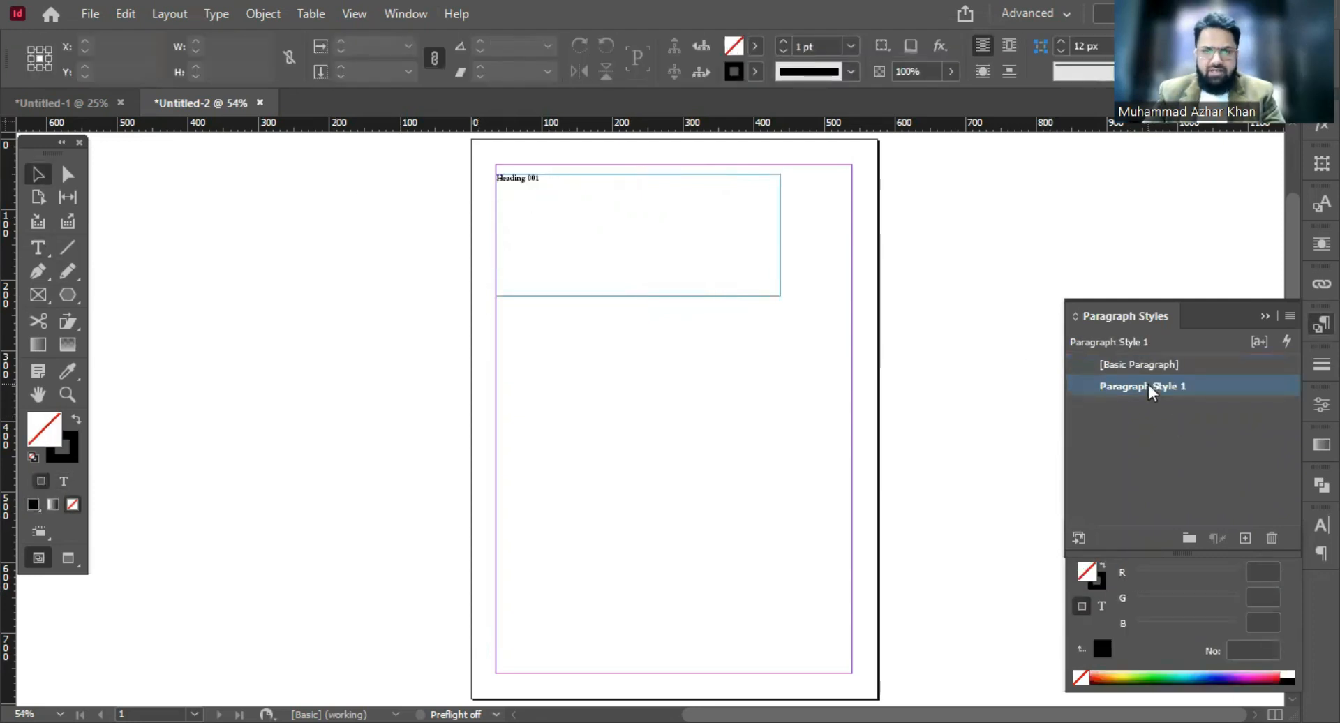
click(566, 205)
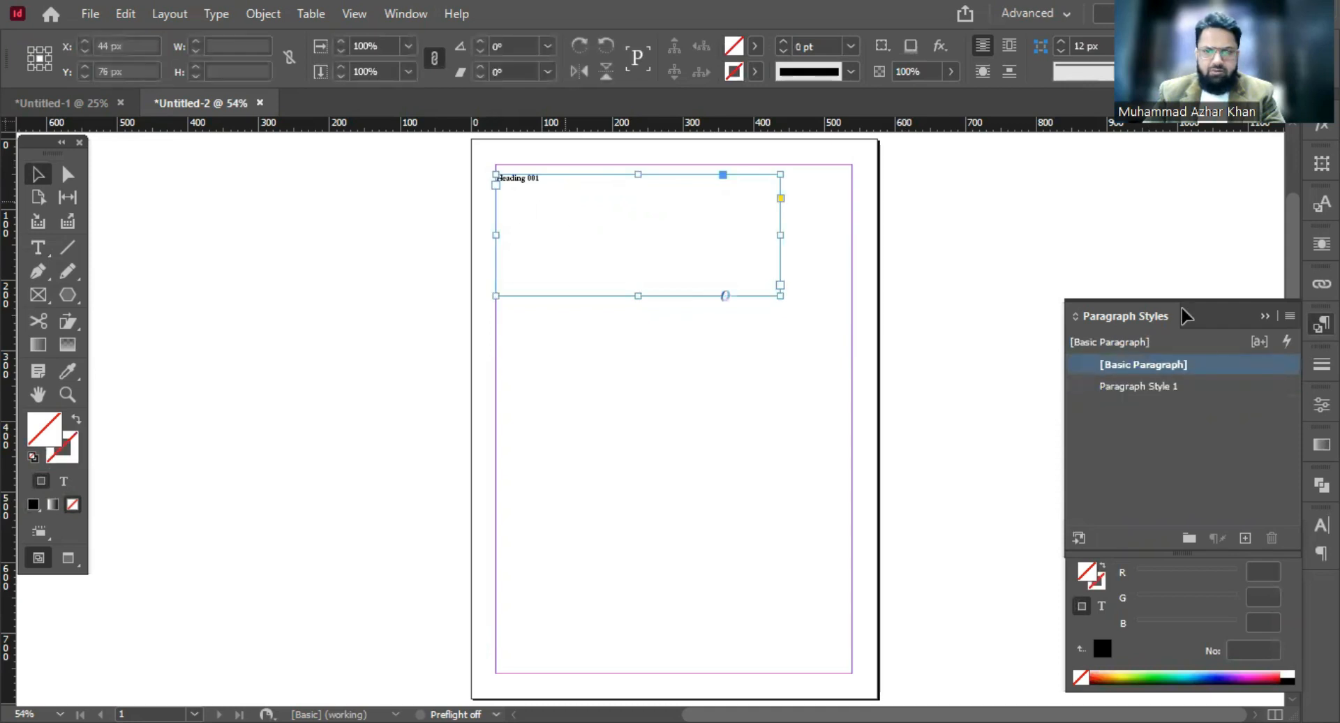
click(1119, 386)
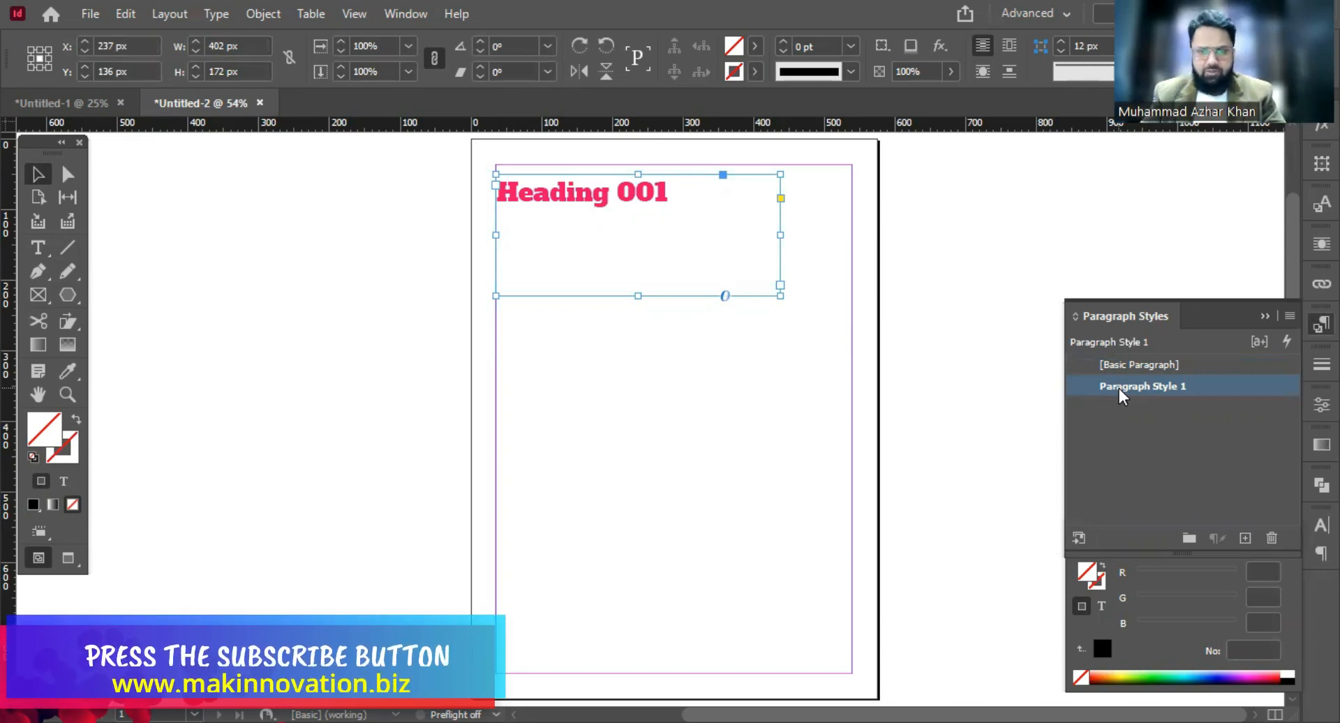
Shorten the heading frame to about 80 px high and duplicate it directly below the original.
mouse_move(637, 299)
mouse_down()
mouse_move(636, 231)
mouse_move(630, 275)
mouse_up()
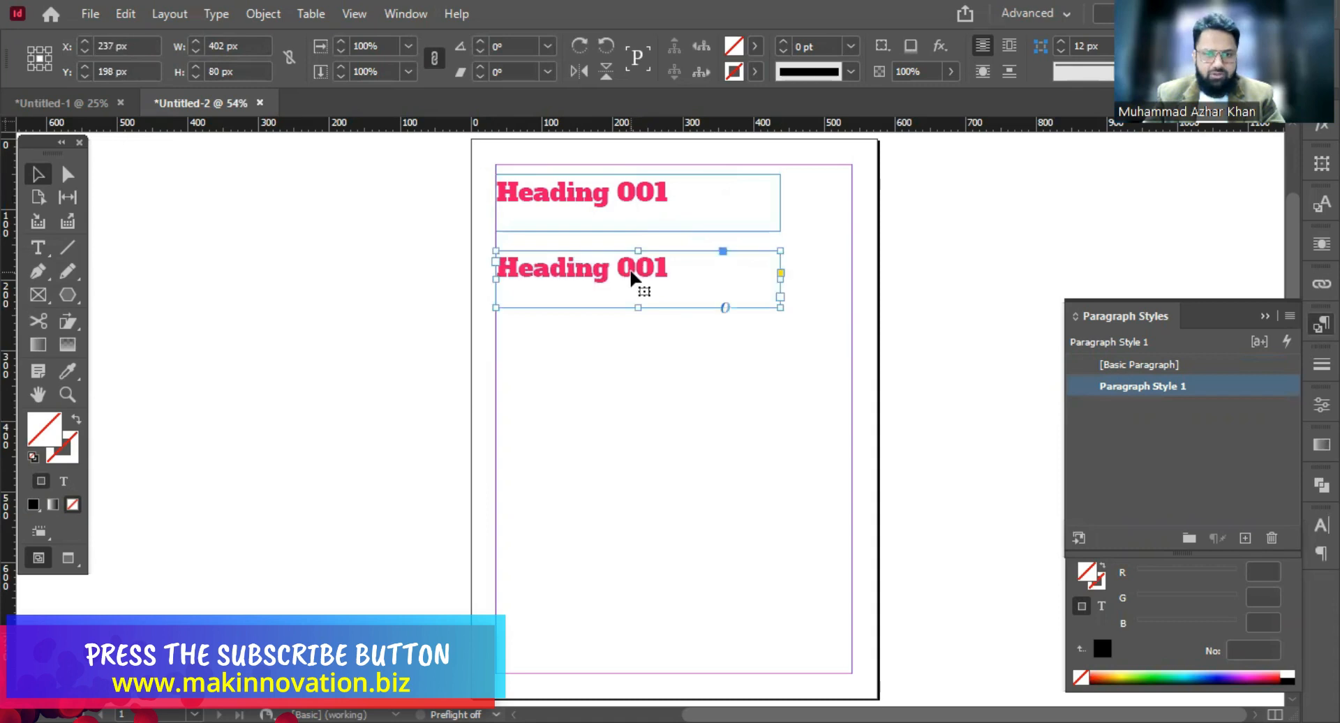
Set the duplicated heading's text to 18 pt and colour it blue with CMYK values 100, 85, 0, 0.
double_click(682, 277)
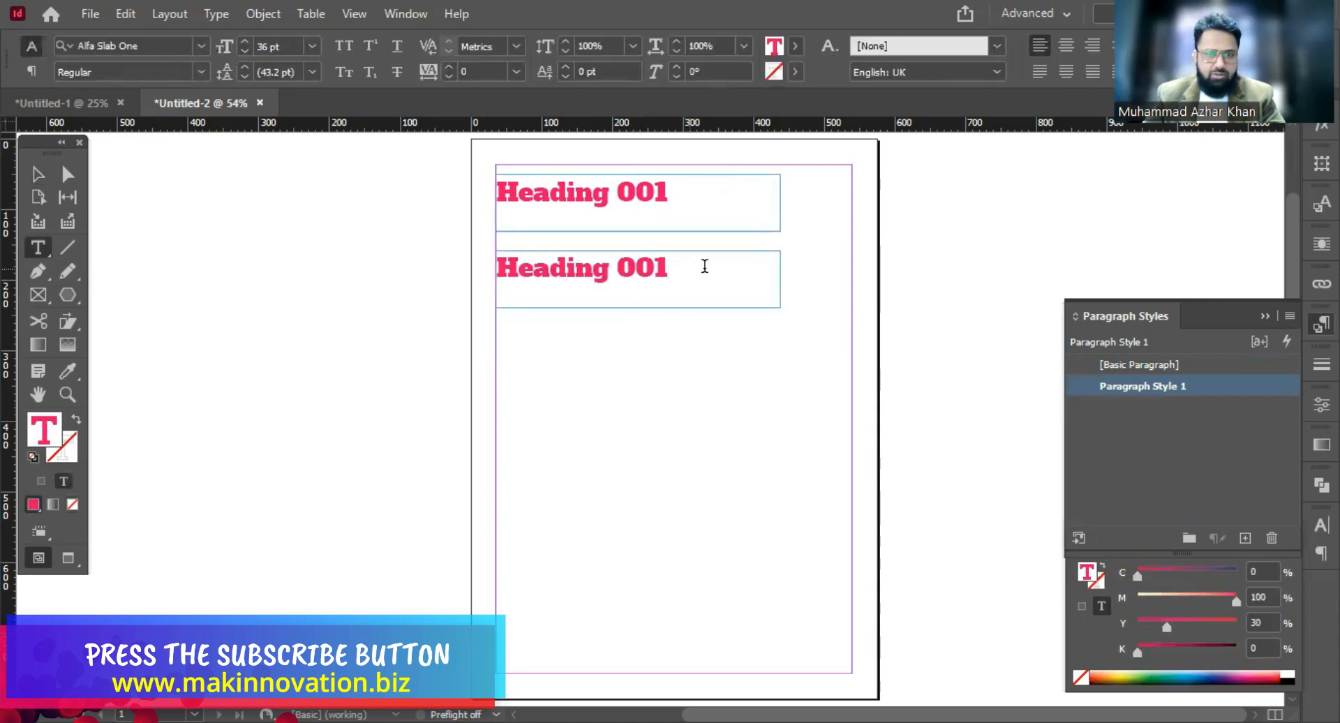
key(ctrl+a)
click(311, 46)
click(303, 236)
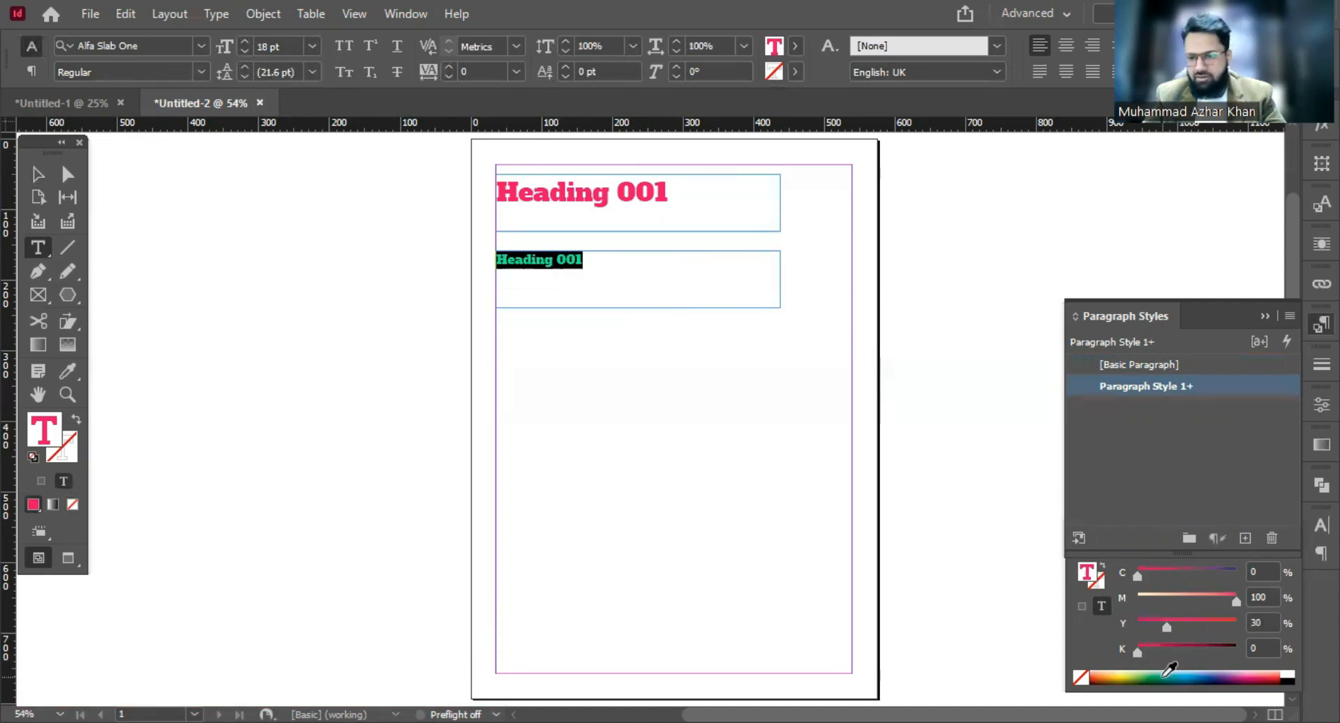
click(1217, 673)
Change the duplicated heading's text to read "Sub Heading 001".
click(597, 271)
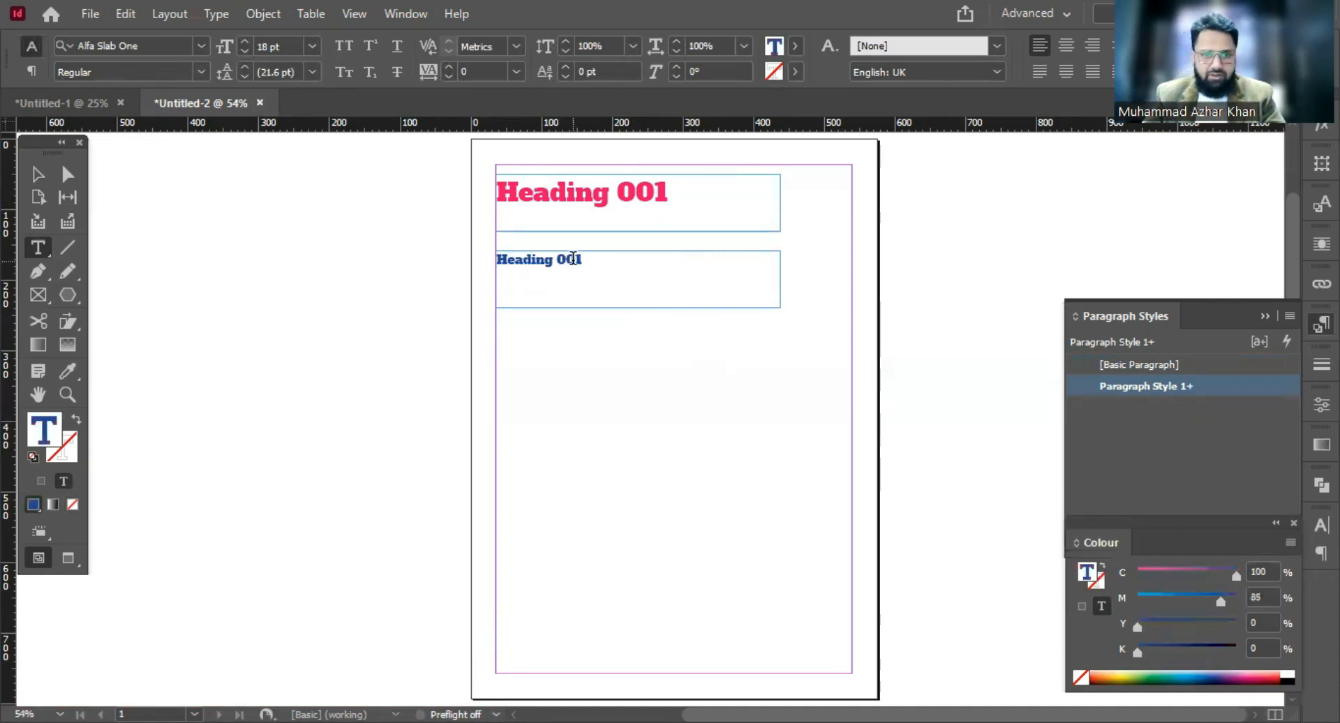
text(Sub)
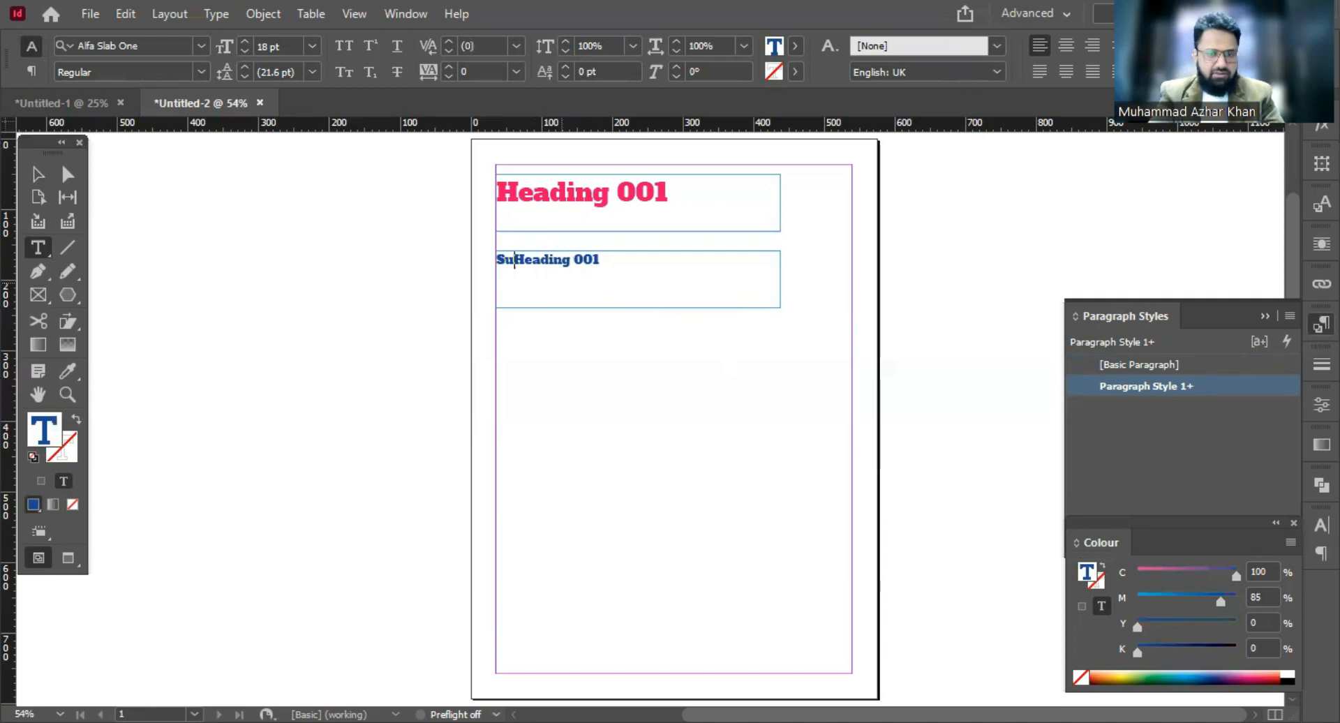
key(Escape)
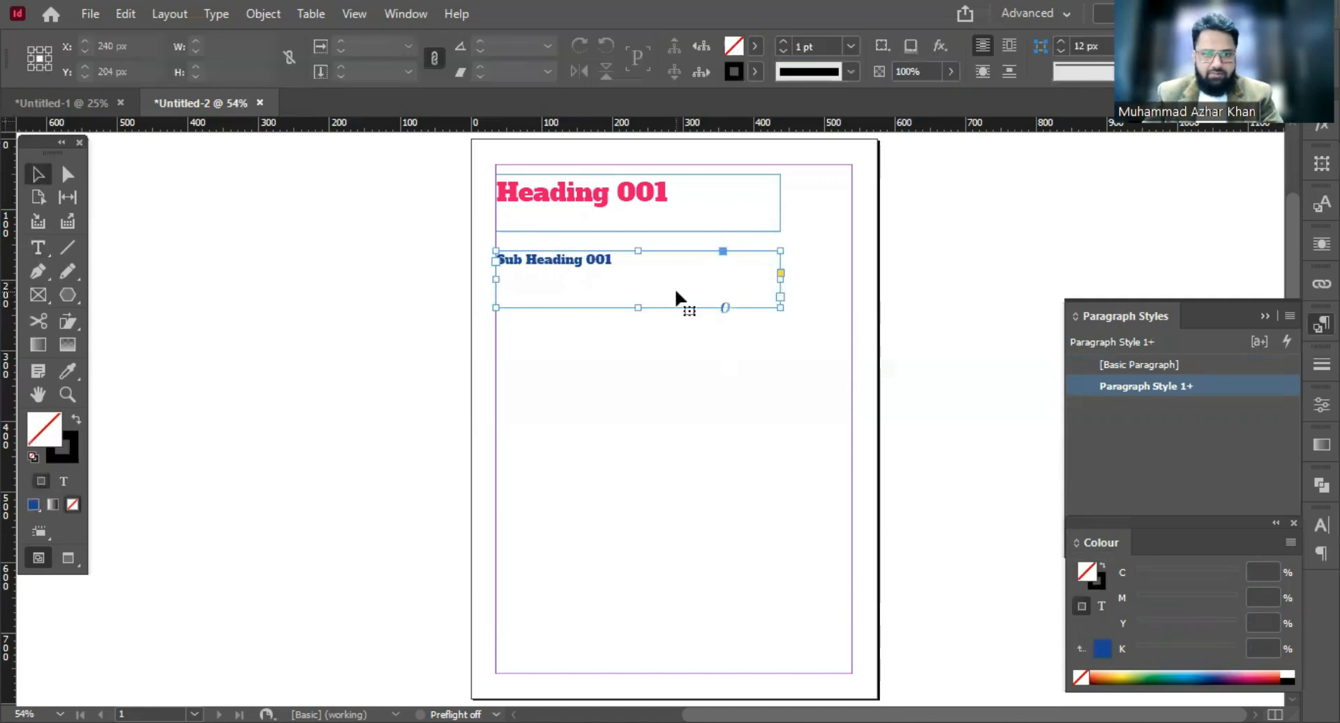
Create a second paragraph style from the blue sub heading frame, and select the main heading frame.
click(1206, 513)
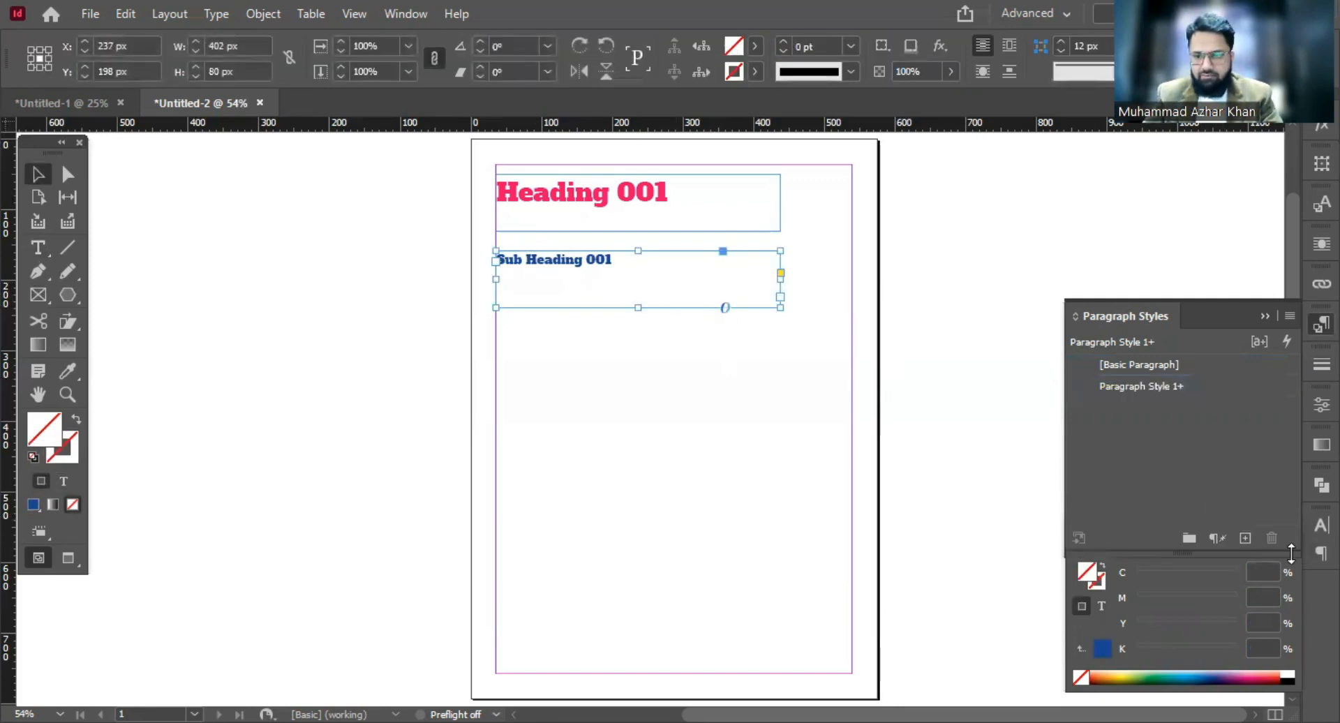
click(1243, 539)
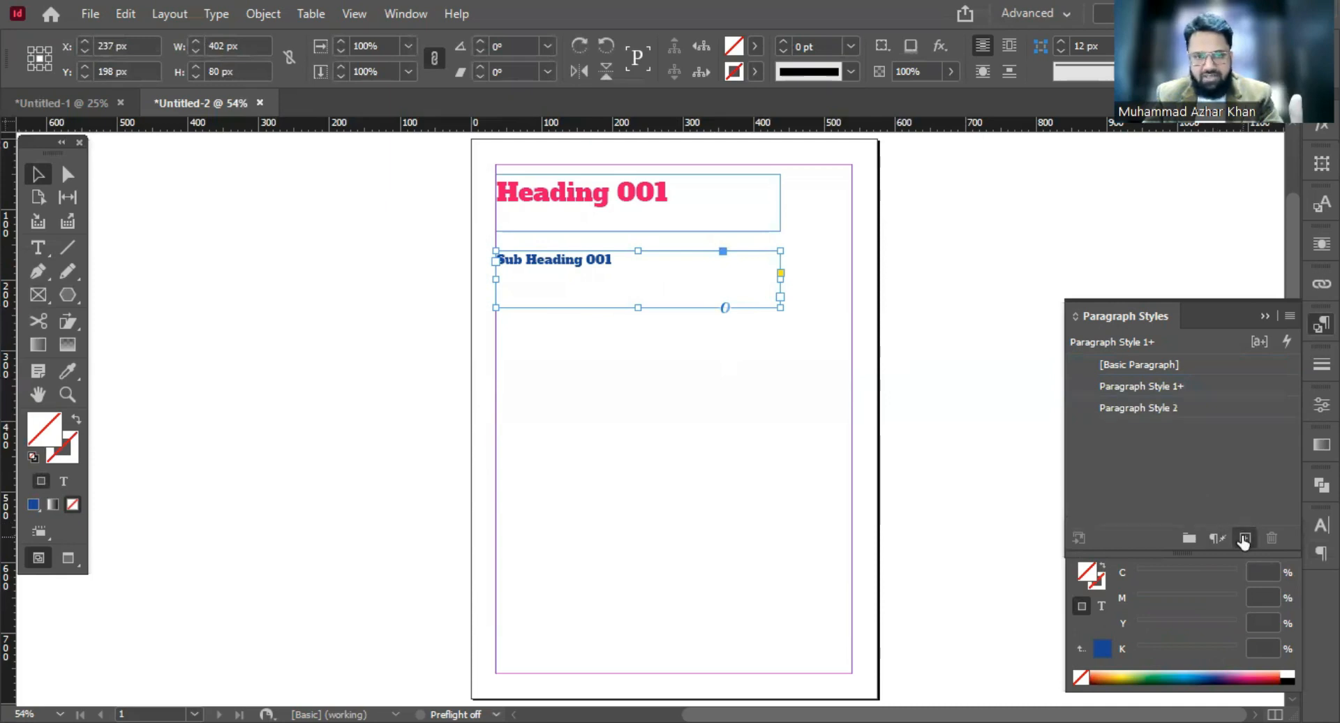
click(693, 332)
click(622, 207)
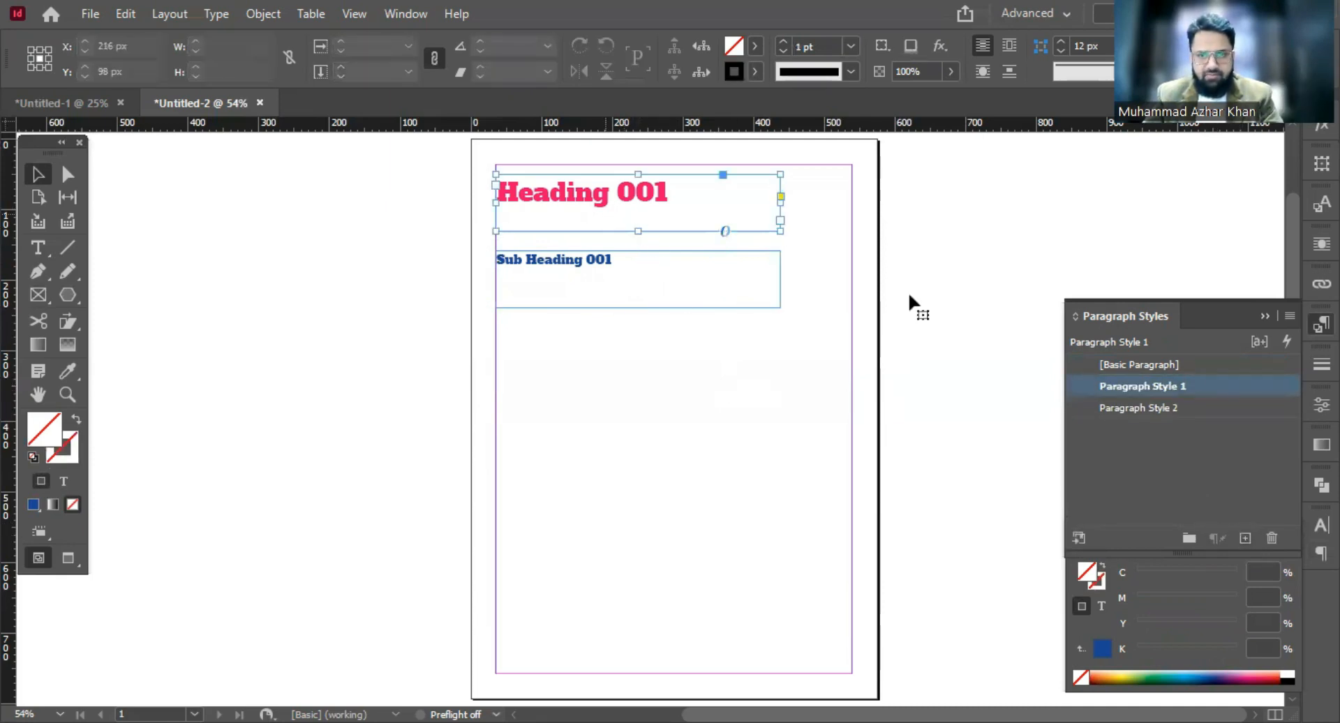
Try Paragraph Style 2 and Basic Paragraph on the main heading, ending with Paragraph Style 1 reapplied and nothing selected.
click(1156, 408)
click(1160, 386)
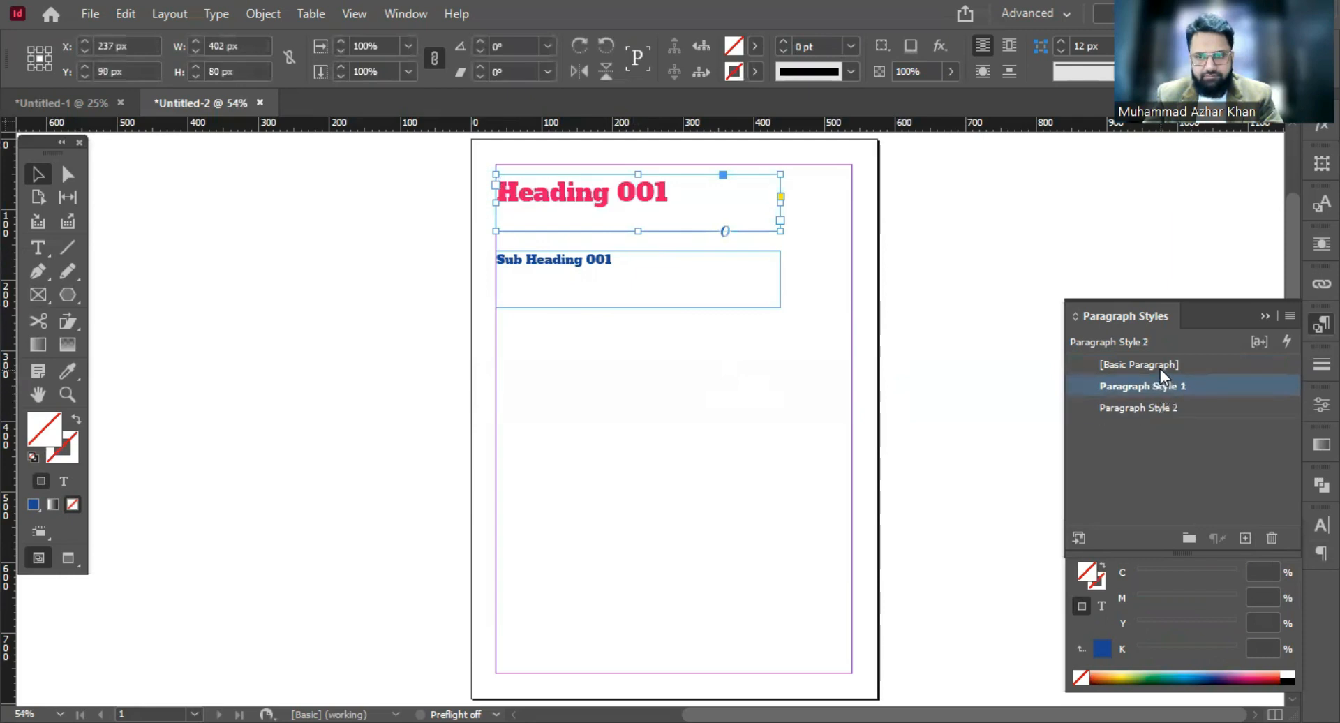
click(1160, 365)
click(1163, 386)
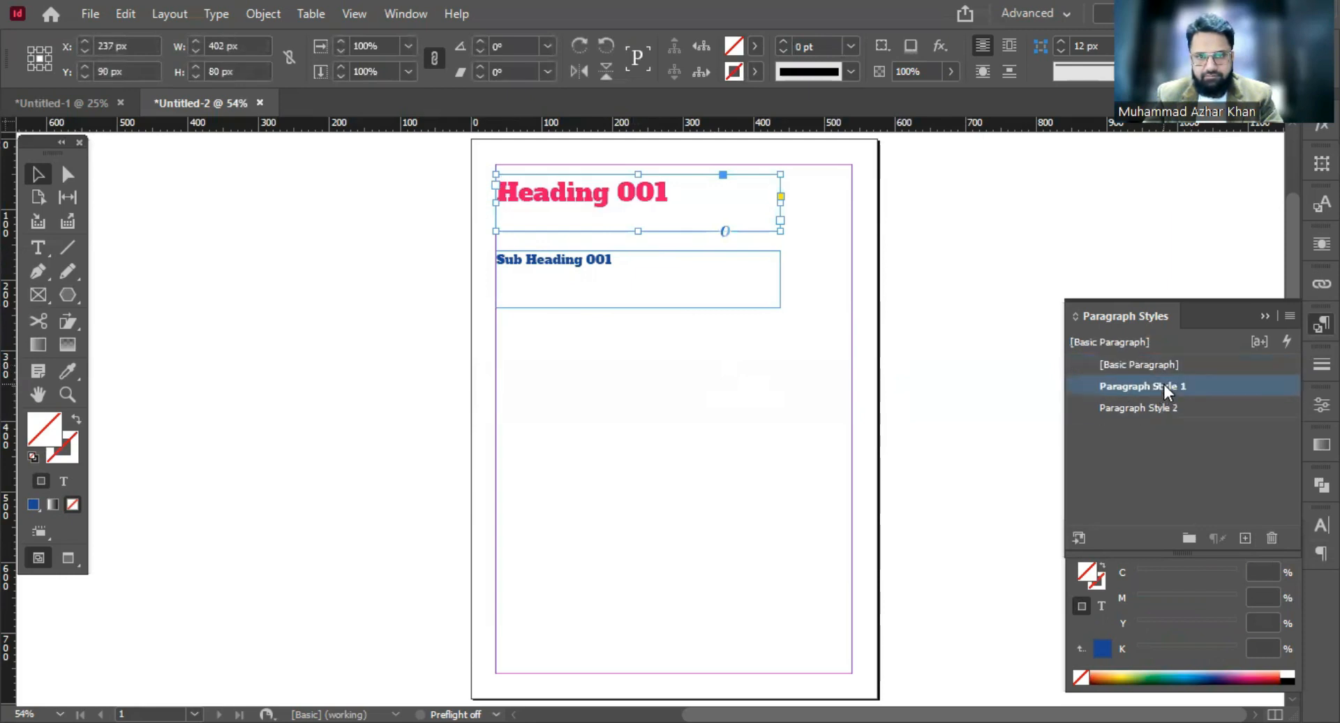
click(857, 378)
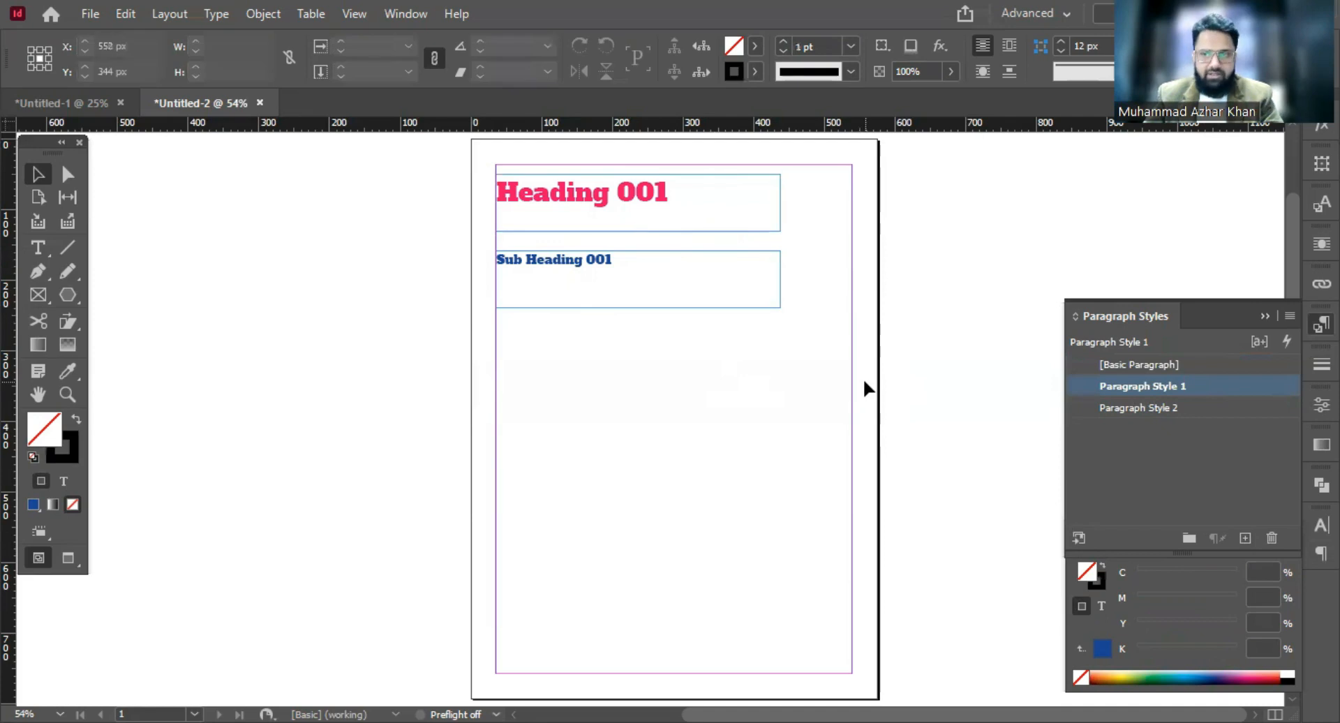
Duplicate the sub heading frame straight down below the original and select all text in the copy.
click(616, 260)
drag(616, 260, 608, 378)
triple_click(609, 377)
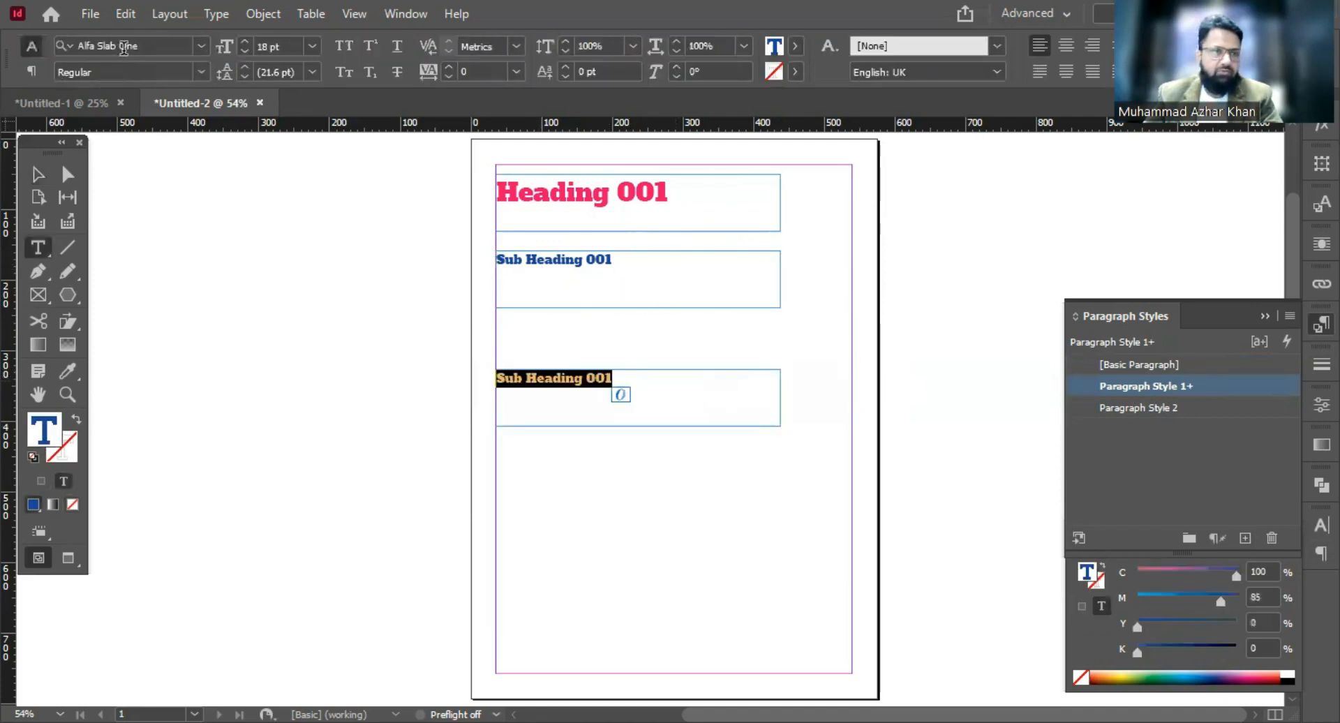
Set the copied text's font to Source Code Variable Regular at 11 pt.
click(178, 52)
text(sour)
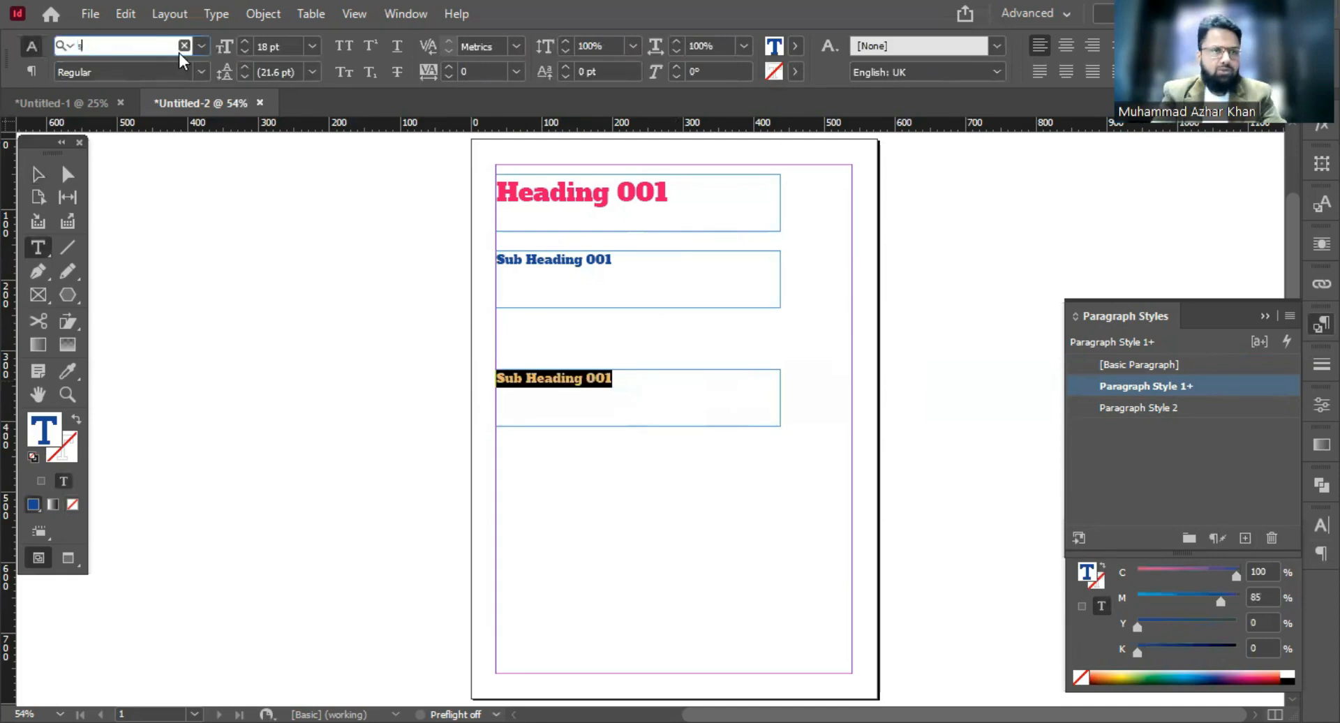
key(Down)
key(Down)
key(Down)
key(Down)
key(Down)
key(Down)
key(Down)
key(Down)
key(Down)
key(Down)
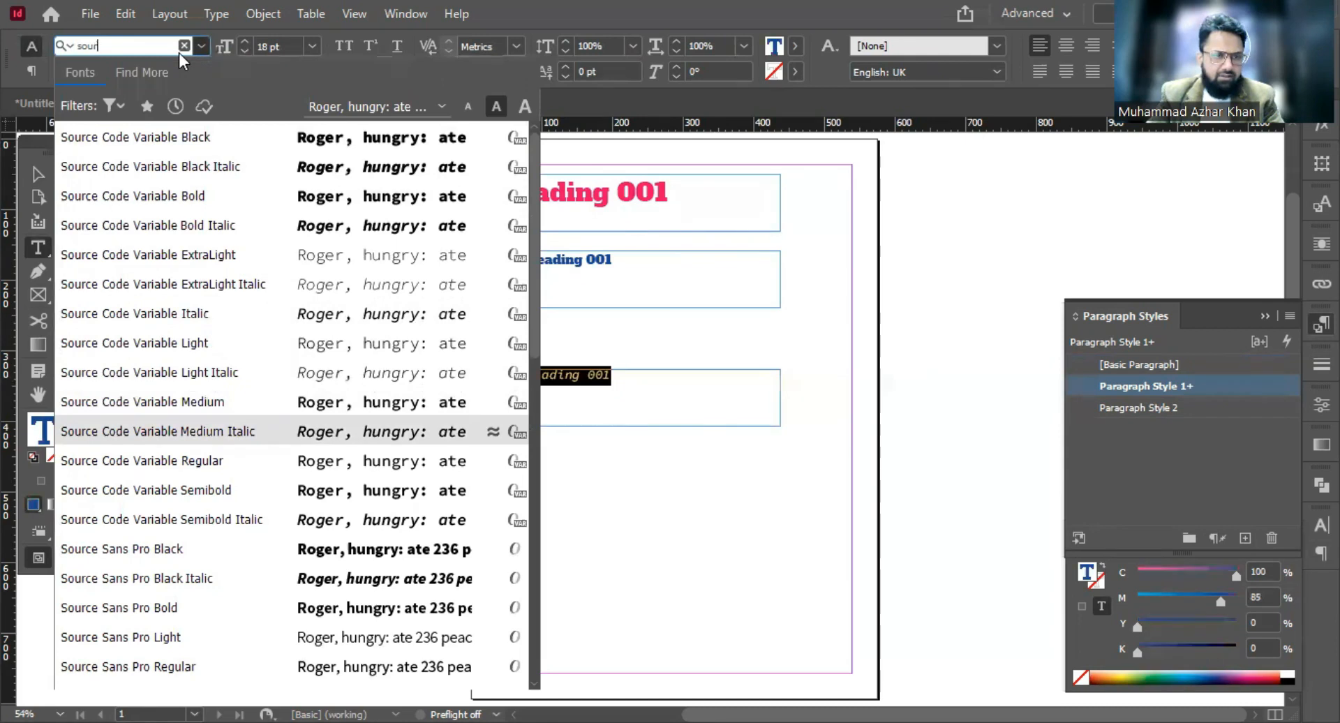
key(Down)
key(Down)
key(Up)
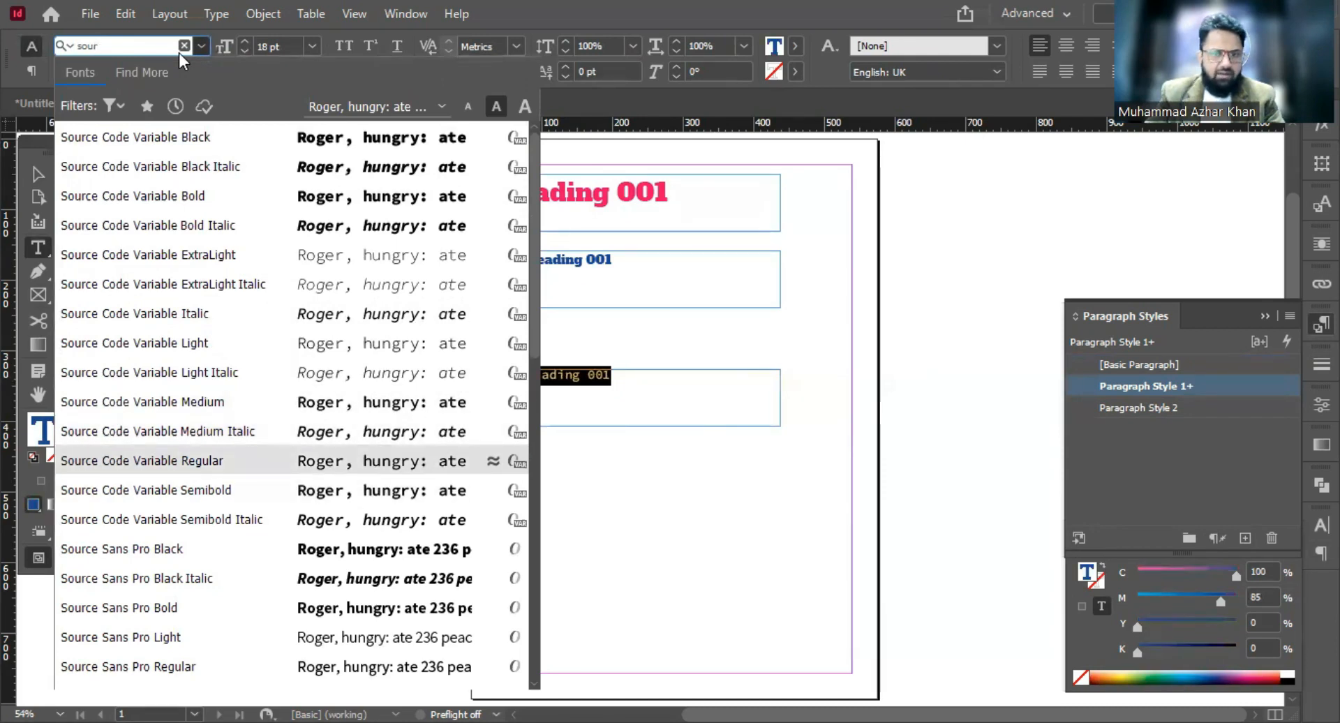
key(Return)
click(311, 46)
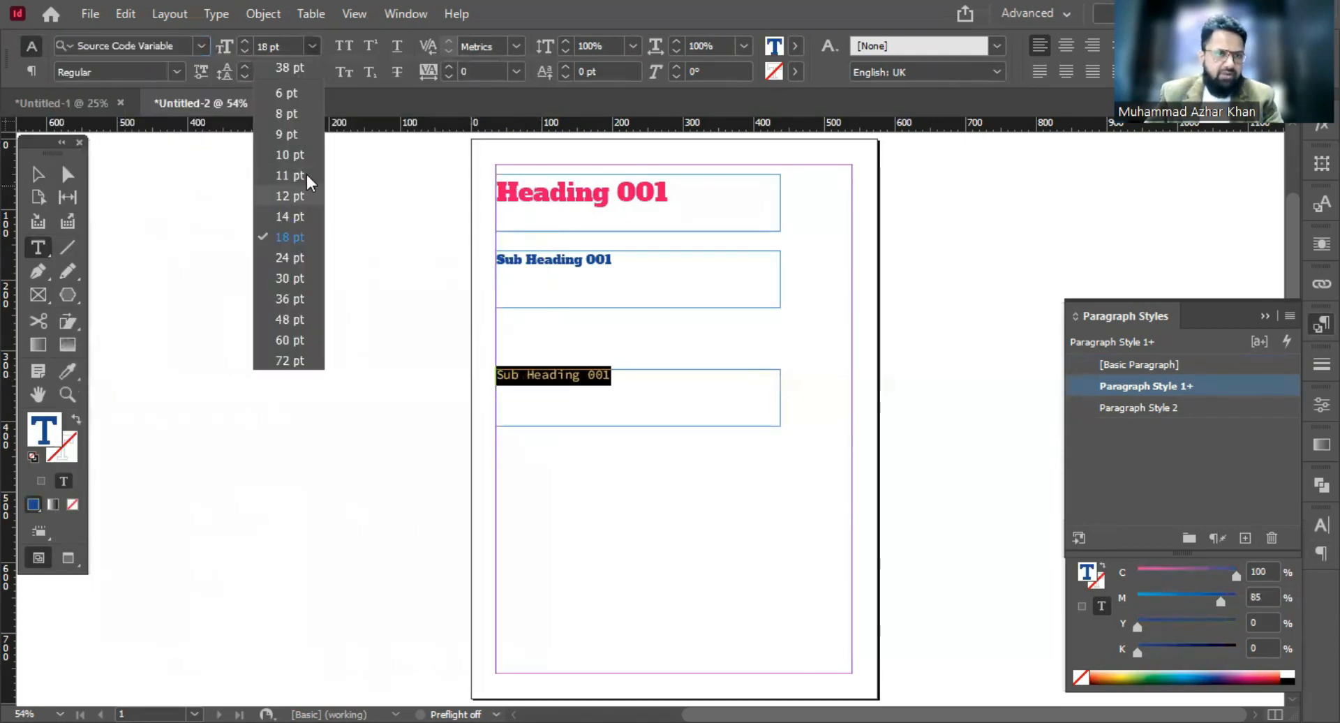
click(307, 182)
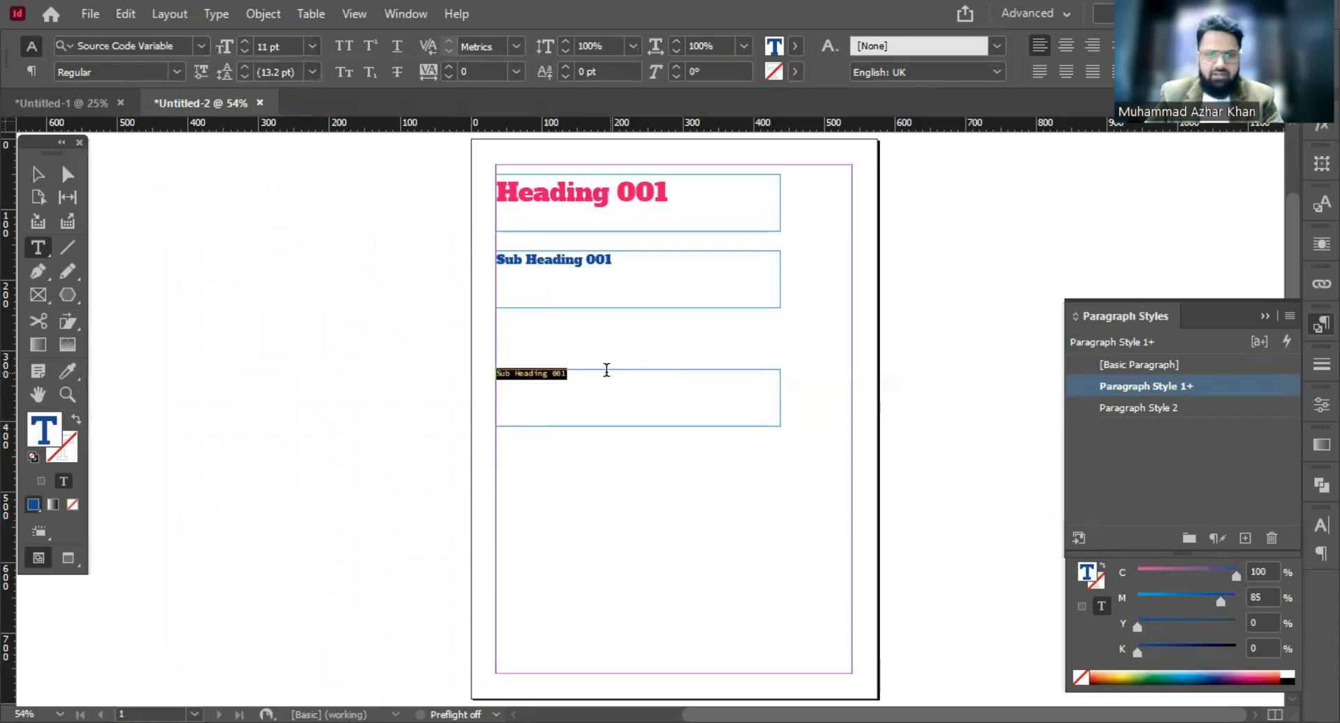
Replace the copied text with a body paragraph of about five lines repeating the word "Text".
key(BackSpace)
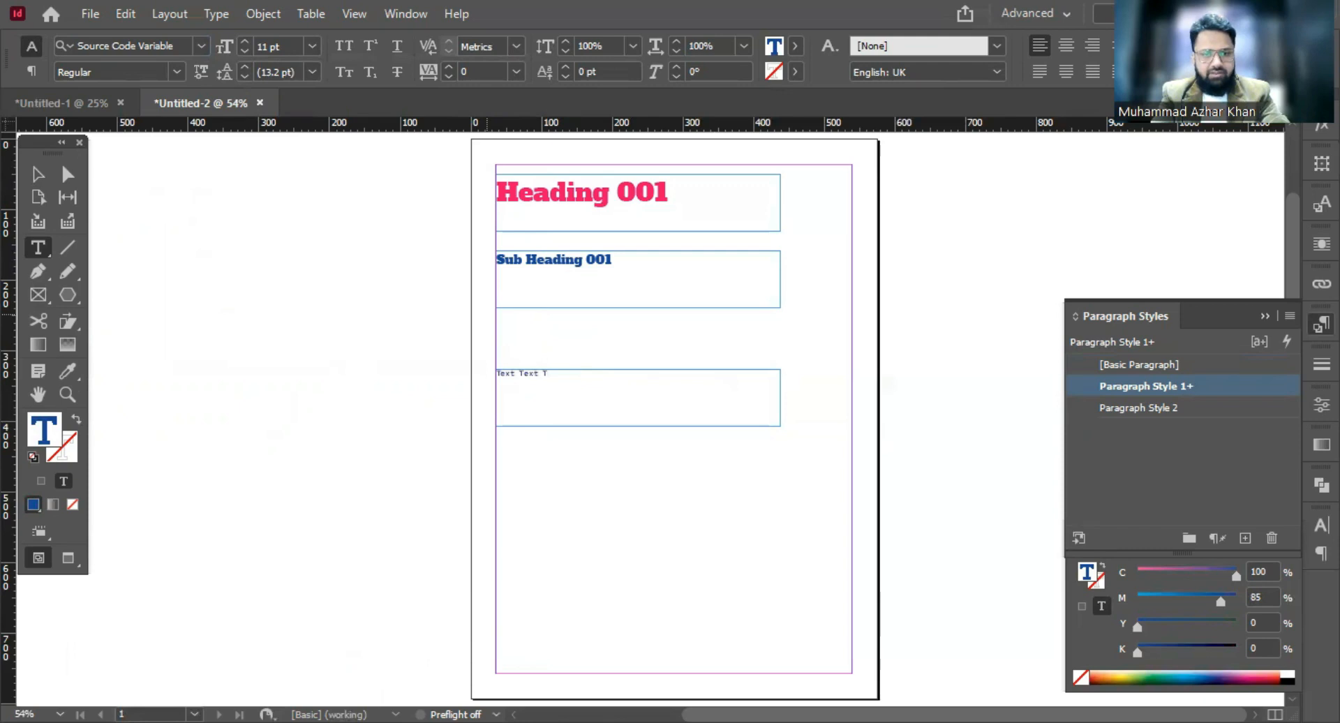
text(Text Text Text Text Text Text Text Text Text Text Text Text Text Text Text Text Text Text Text Text Text Text Text Text Text Text Text Text Text Text Text Text Text Text Text Text)
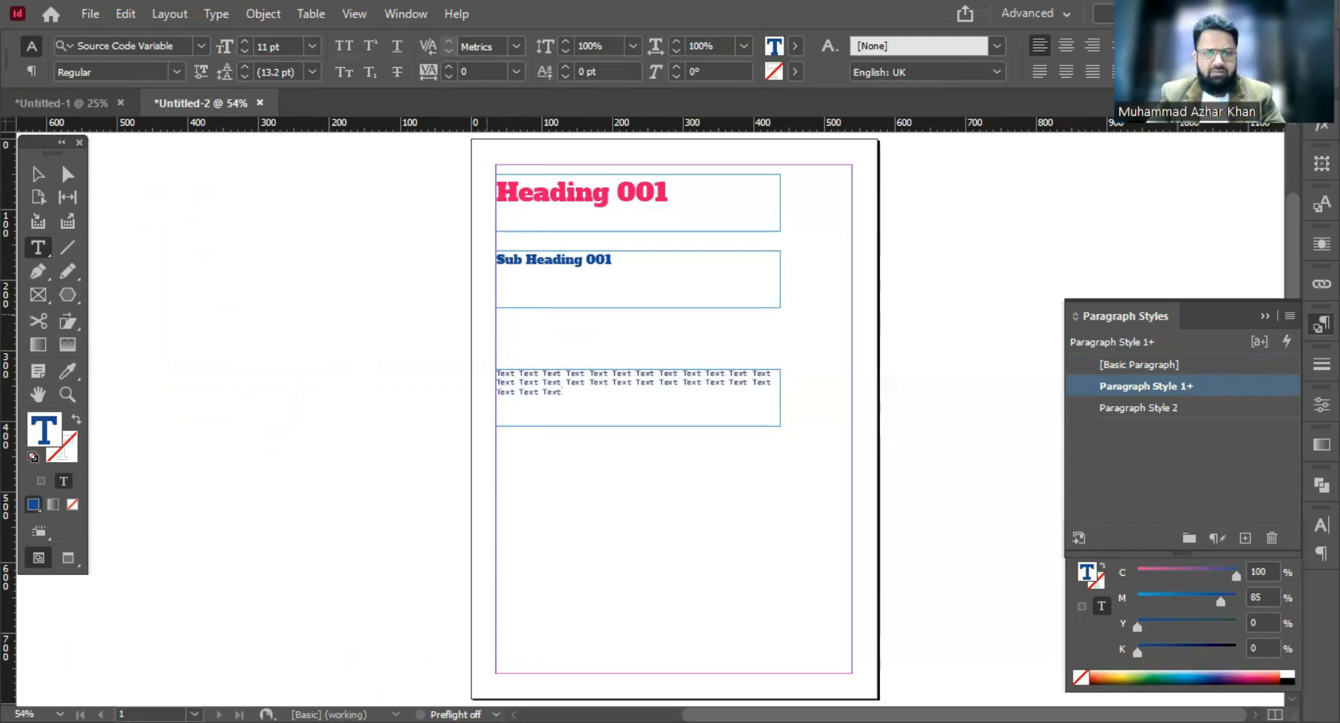
text( Text Text Text Text Text Text Text Text Text Text Text Text Text Text Text)
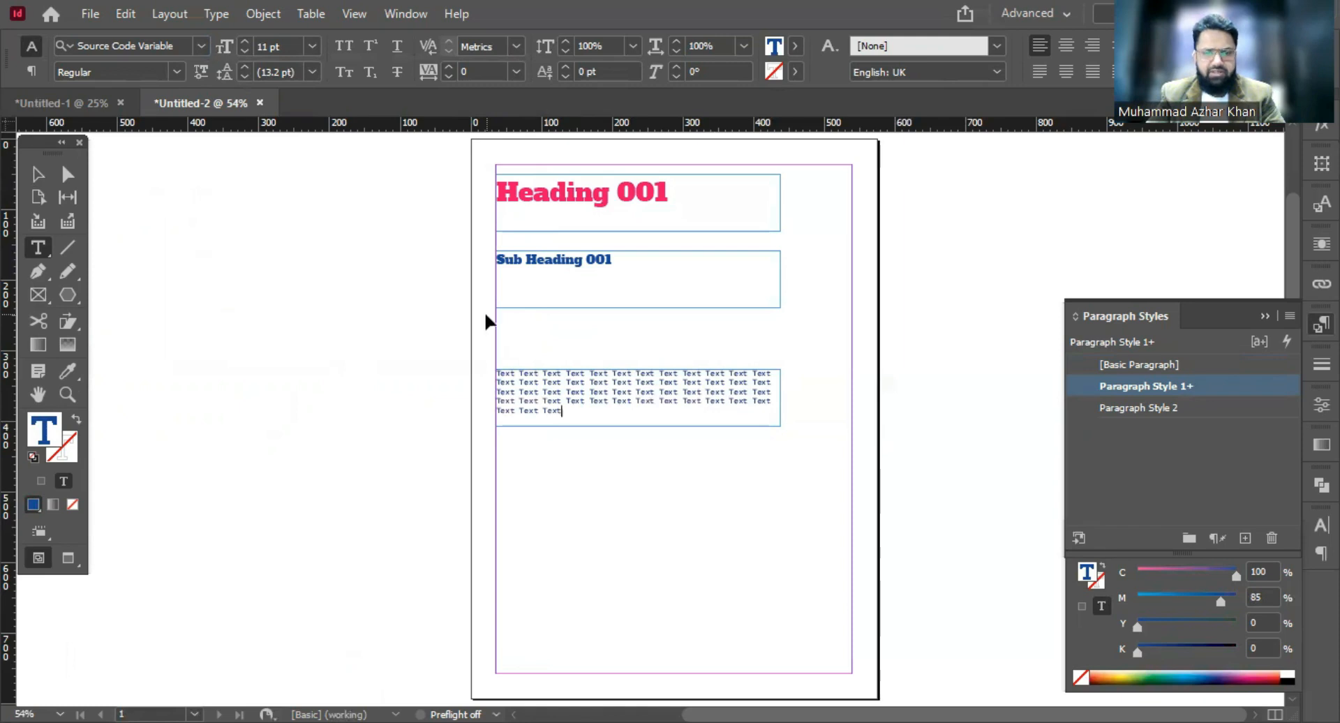
key(Escape)
Colour the whole body paragraph black with K 100 and create a new paragraph style from its frame.
double_click(634, 391)
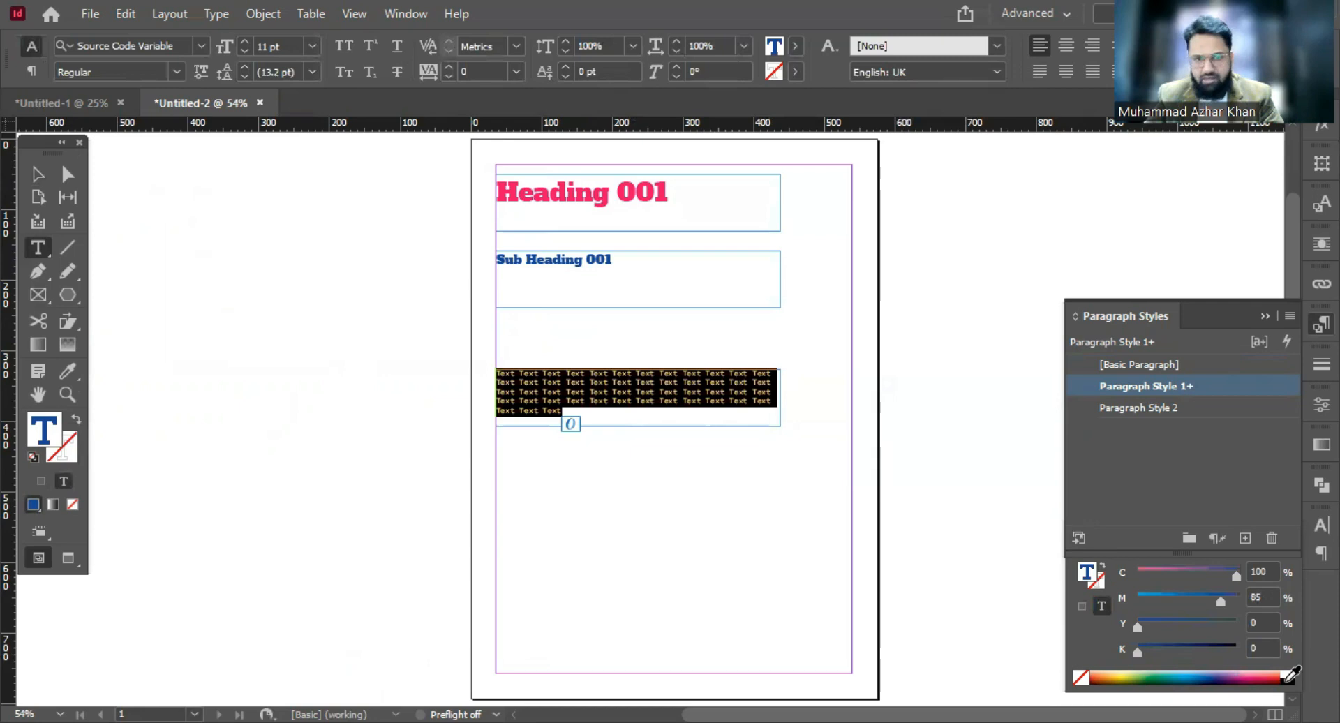
click(1289, 677)
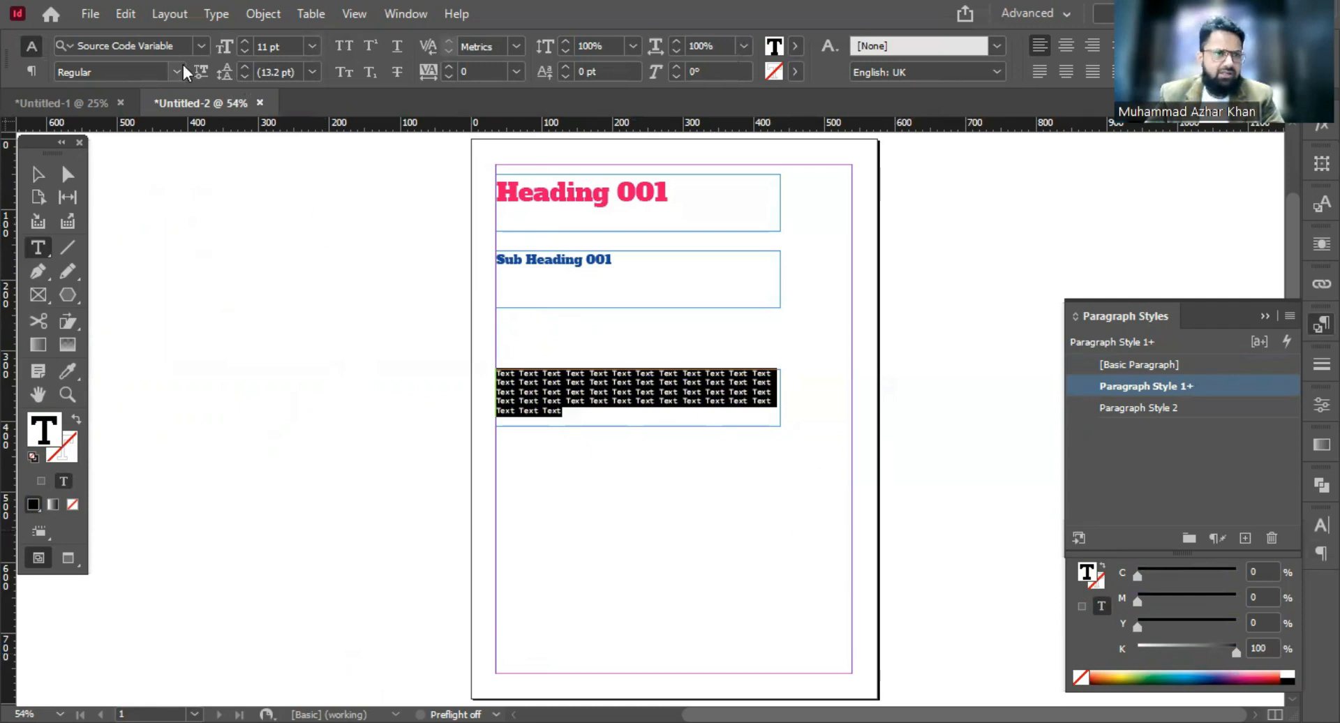
click(683, 391)
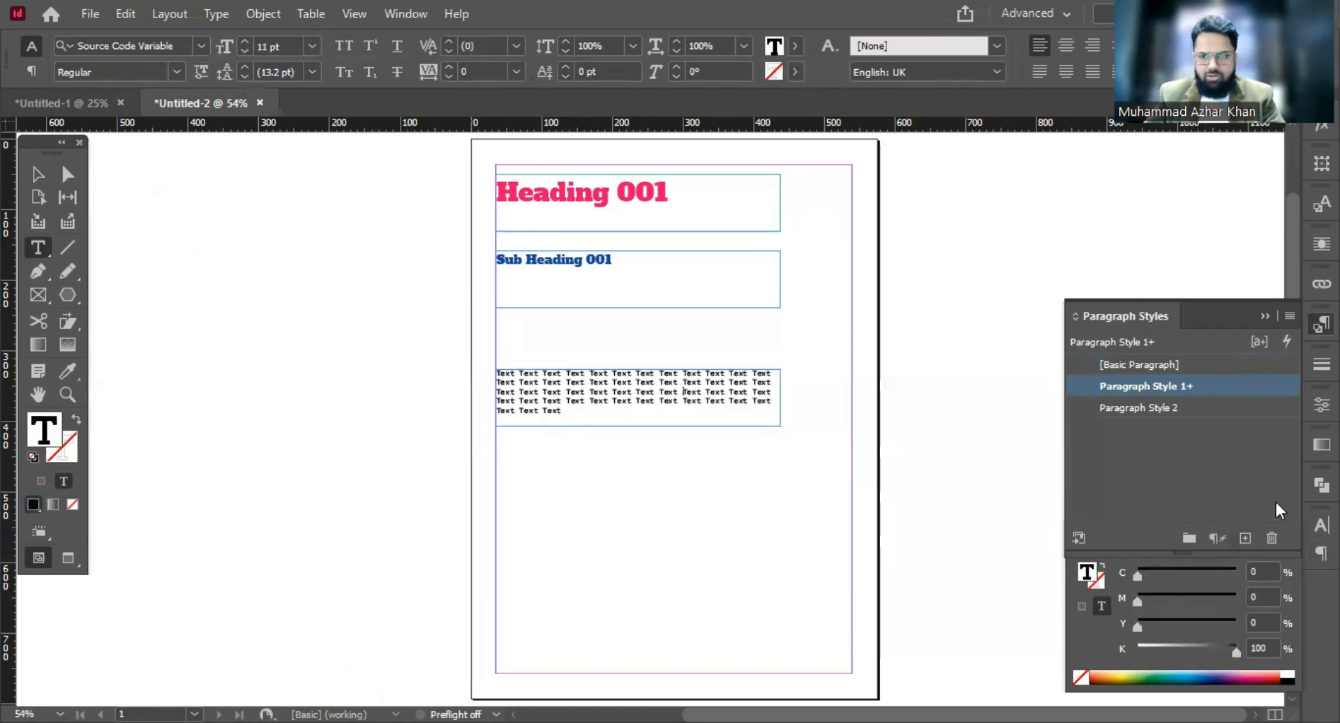
click(38, 172)
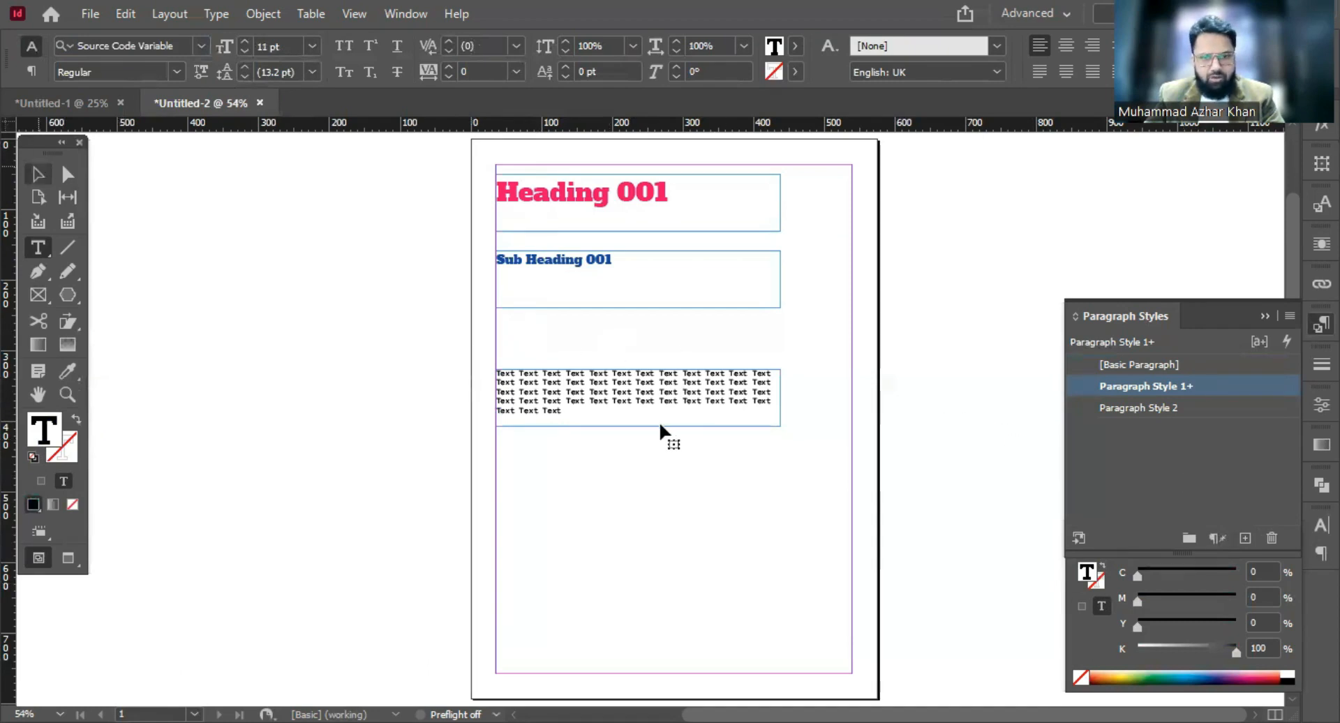
click(1245, 539)
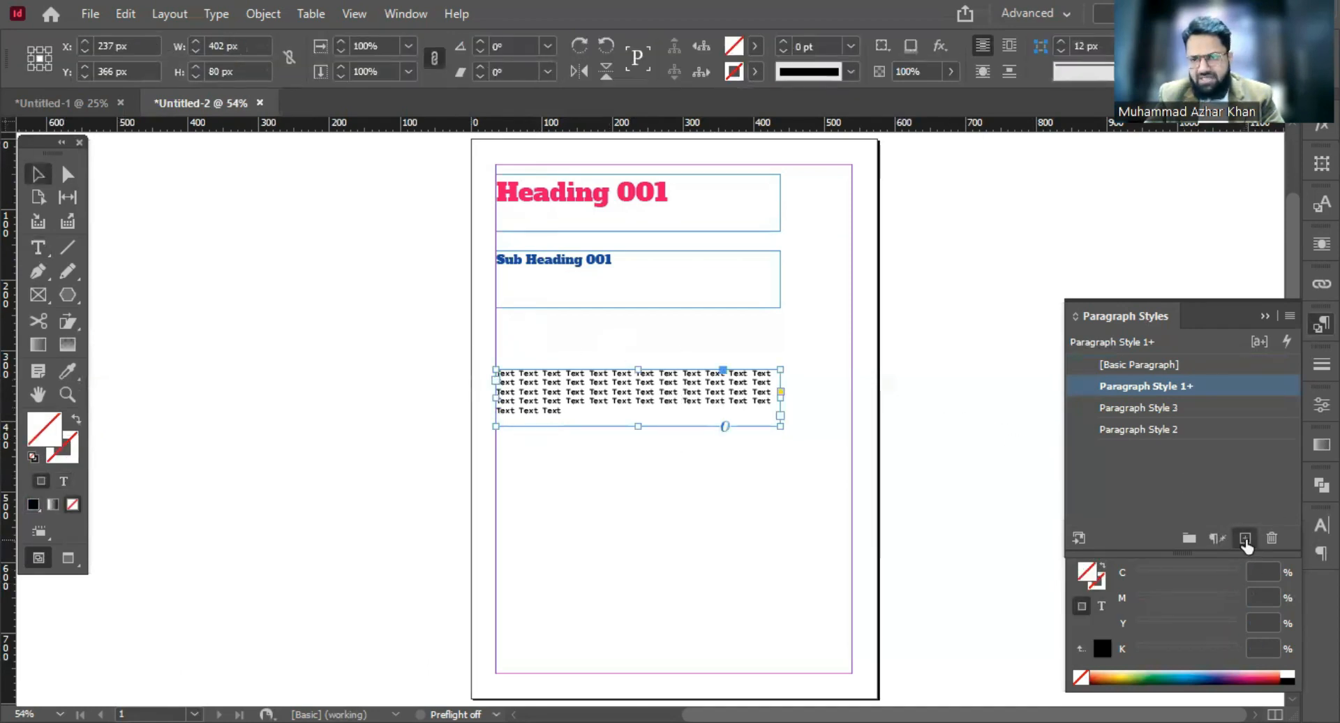
Cycle the body frame through the paragraph styles, ending with Paragraph Style 2, and lengthen the frame downward until all its text fits.
click(1182, 368)
click(1182, 386)
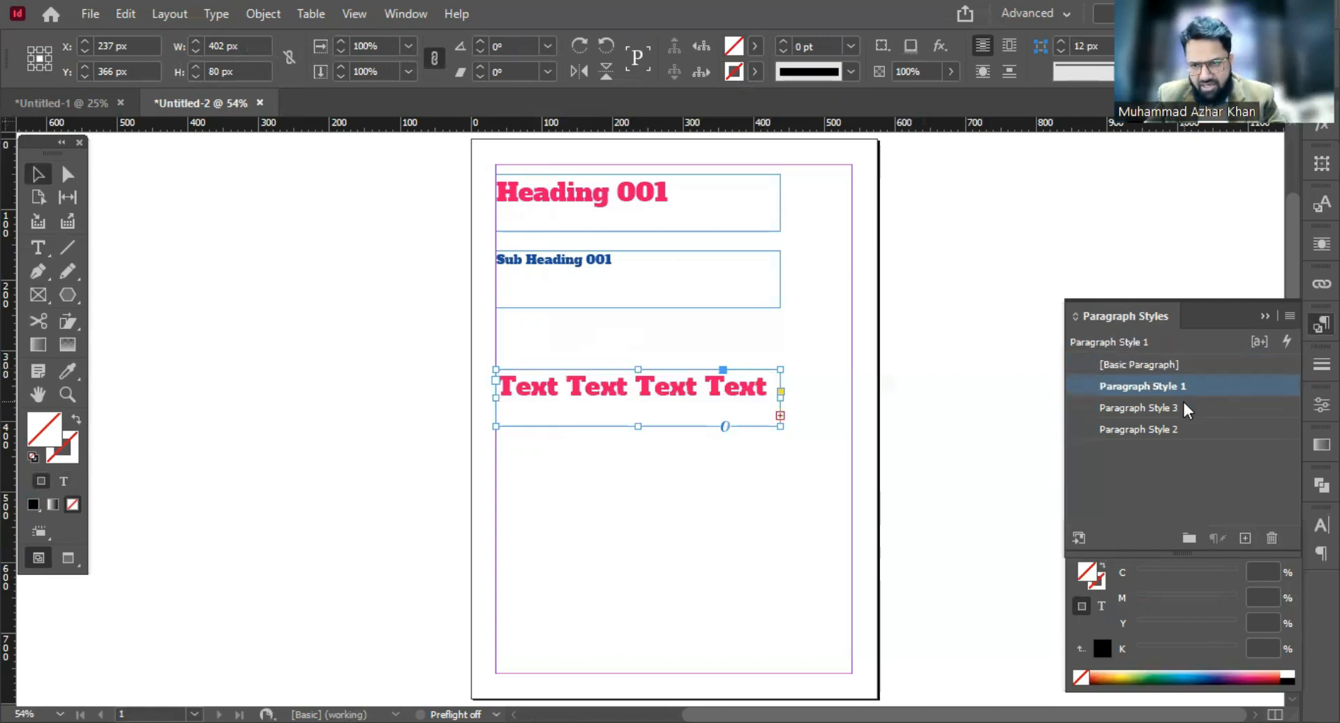
click(1184, 407)
click(1192, 427)
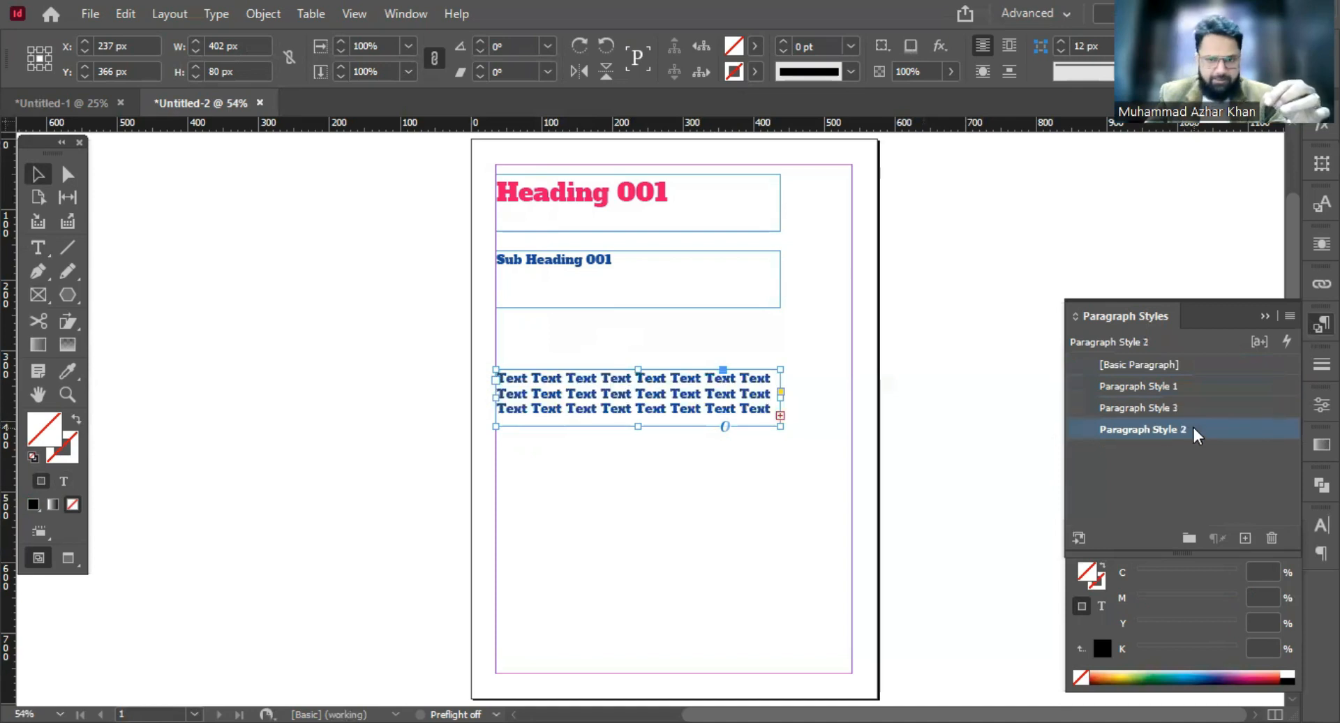
drag(637, 426, 637, 487)
click(819, 429)
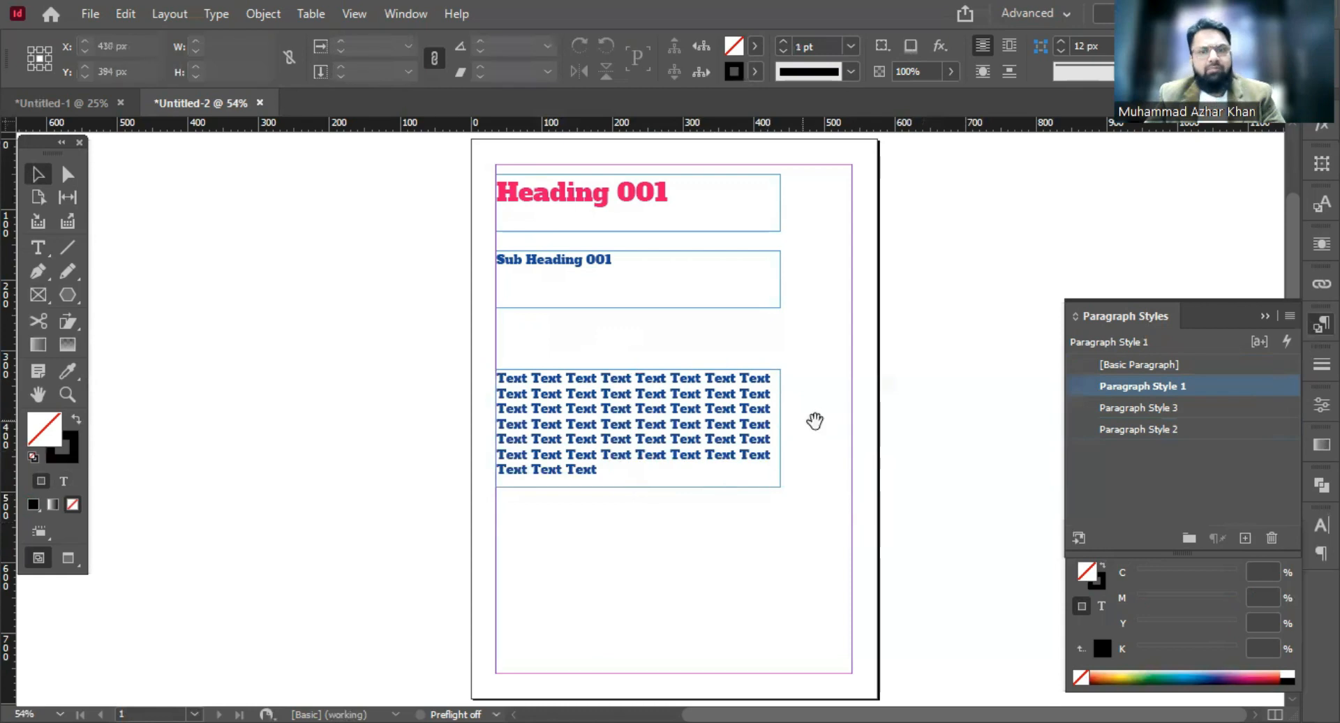
Add blank pages to the document until it has 53 pages.
ctrl+alt+click(801, 434)
ctrl+alt+click(801, 433)
ctrl+alt+click(801, 434)
key(ctrl+shift+p)
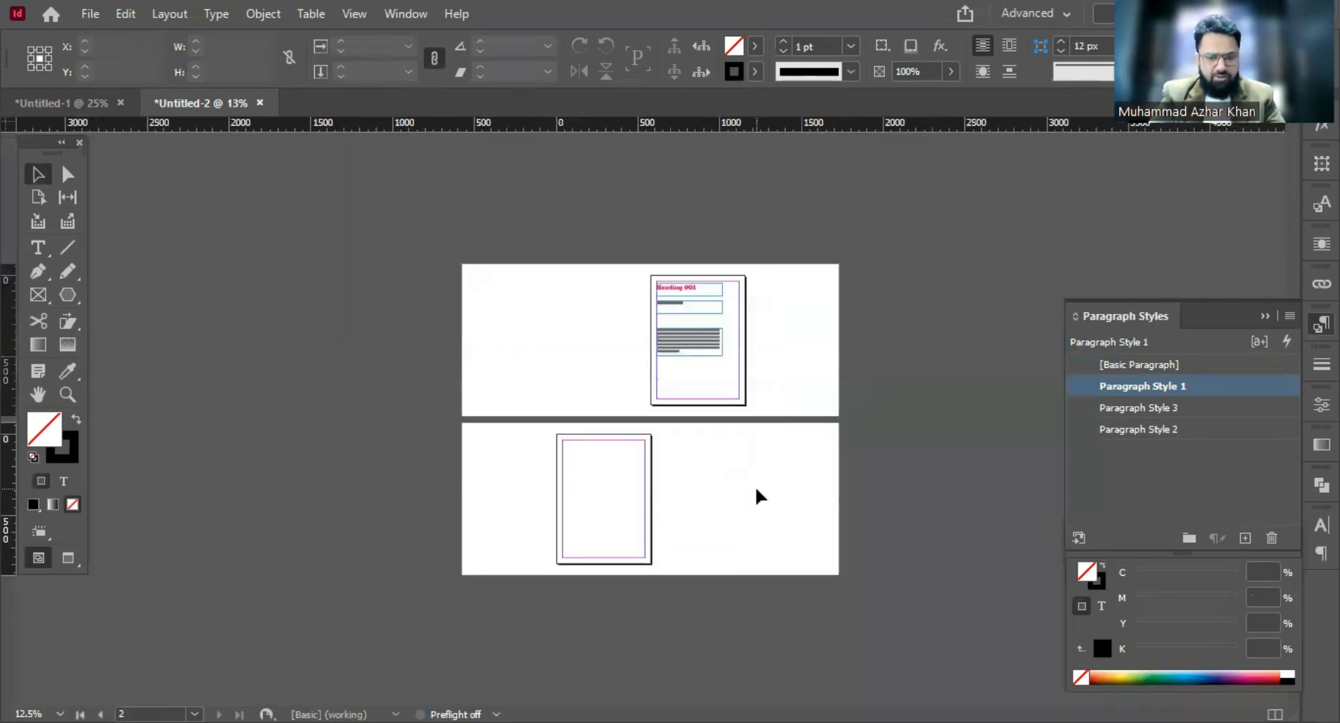
key(ctrl+shift+p)
key(ctrl+shift+p)
key(ctrl+shift+p)
key(ctrl+shift+p)
key(ctrl+shift+p)
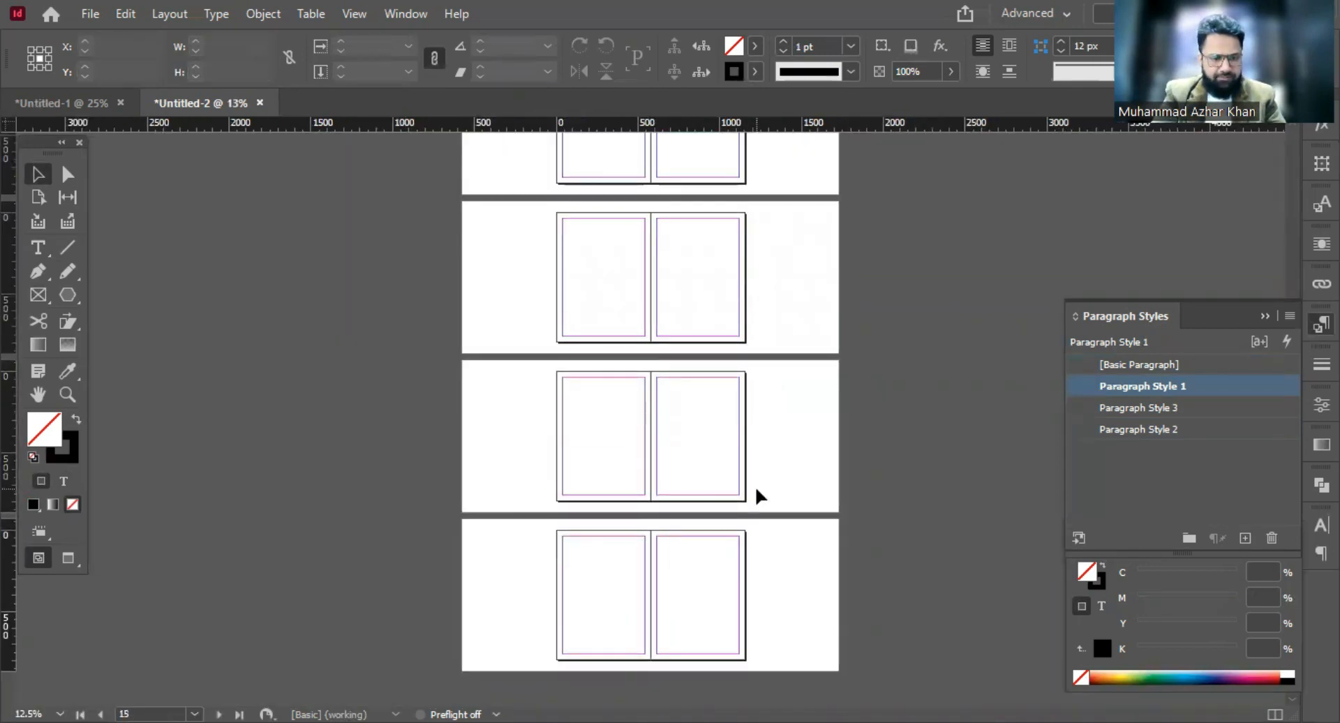
key(ctrl+shift+p)
key(ctrl+shift+p)
key(ctrl+shift+p)
key(ctrl+shift+p)
key(ctrl+shift+p)
key(ctrl+shift+p)
key(ctrl+shift+p)
key(ctrl+shift+p)
key(ctrl+shift+p)
key(ctrl+shift+p)
key(ctrl+shift+p)
key(ctrl+shift+p)
key(ctrl+shift+p)
key(ctrl+shift+p)
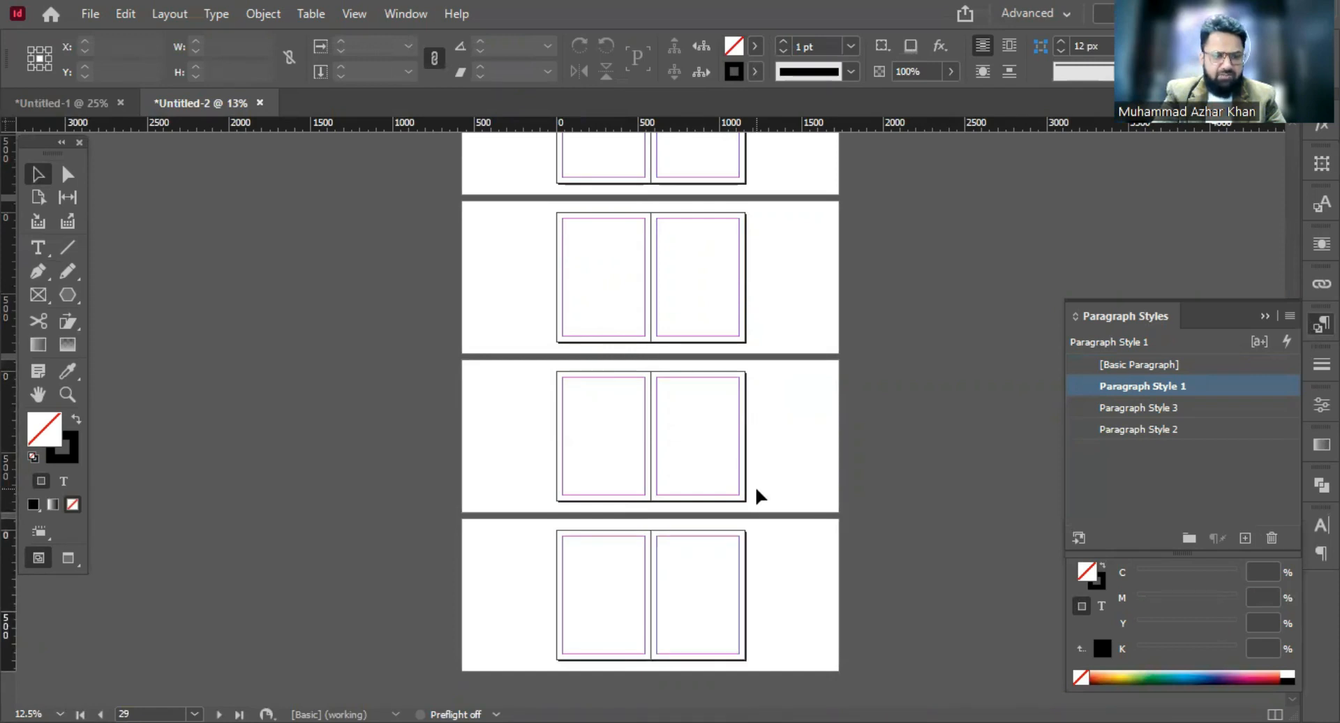
key(ctrl+shift+p)
key(ctrl+shift+p)
key(ctrl+shift+p)
key(ctrl+shift+p)
key(ctrl+shift+p)
key(ctrl+shift+p)
key(ctrl+shift+p)
key(ctrl+shift+p)
key(ctrl+shift+p)
key(ctrl+shift+p)
key(ctrl+shift+p)
key(ctrl+shift+p)
key(ctrl+shift+p)
key(ctrl+shift+p)
key(ctrl+shift+p)
key(ctrl+shift+p)
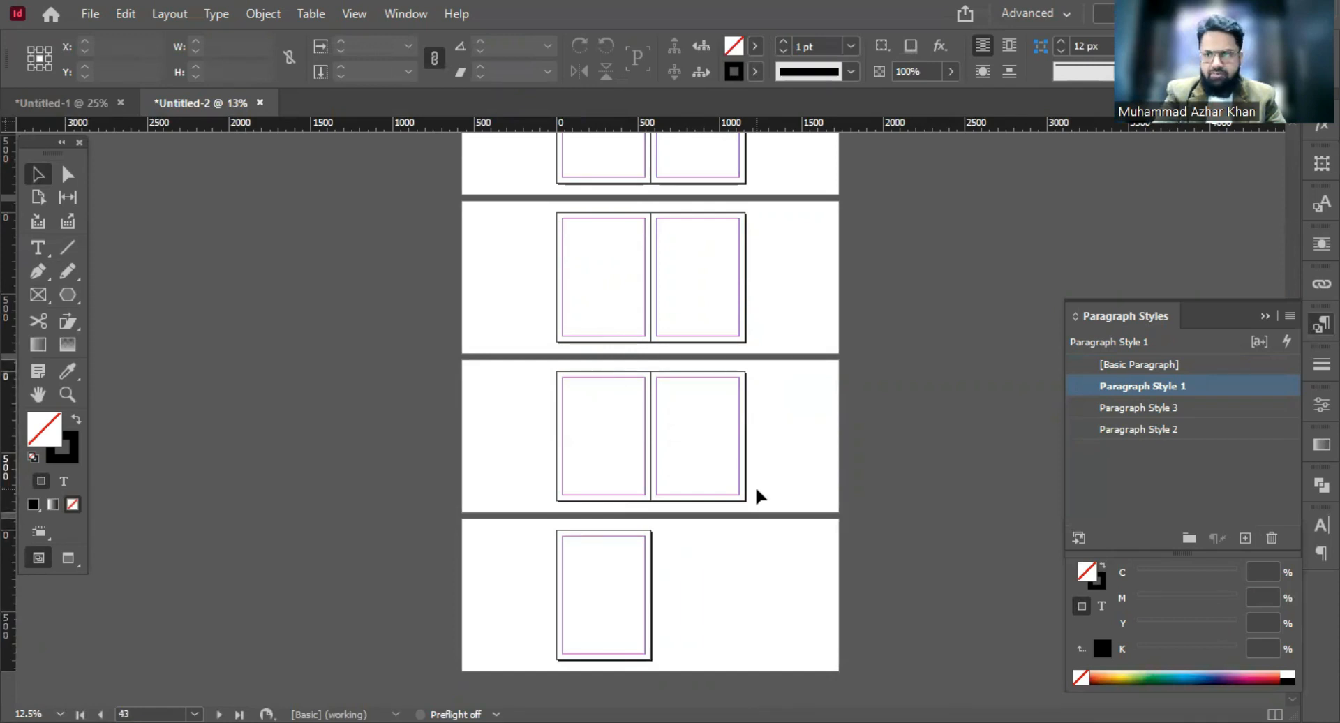
key(ctrl+shift+p)
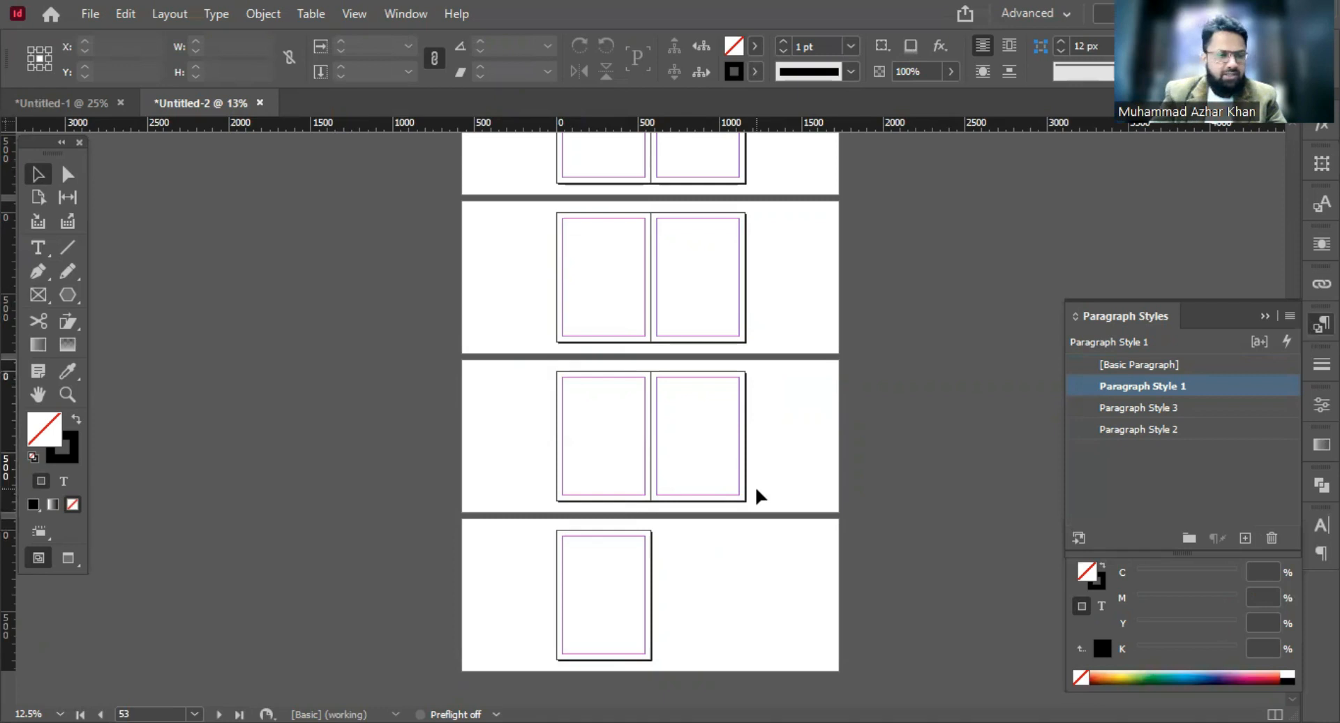
Look through the added blank spreads from the end of the document back to the first page.
drag(748, 458, 803, 647)
drag(794, 358, 792, 595)
drag(769, 301, 774, 667)
drag(777, 311, 777, 638)
drag(771, 295, 766, 621)
drag(732, 324, 753, 544)
drag(526, 305, 868, 559)
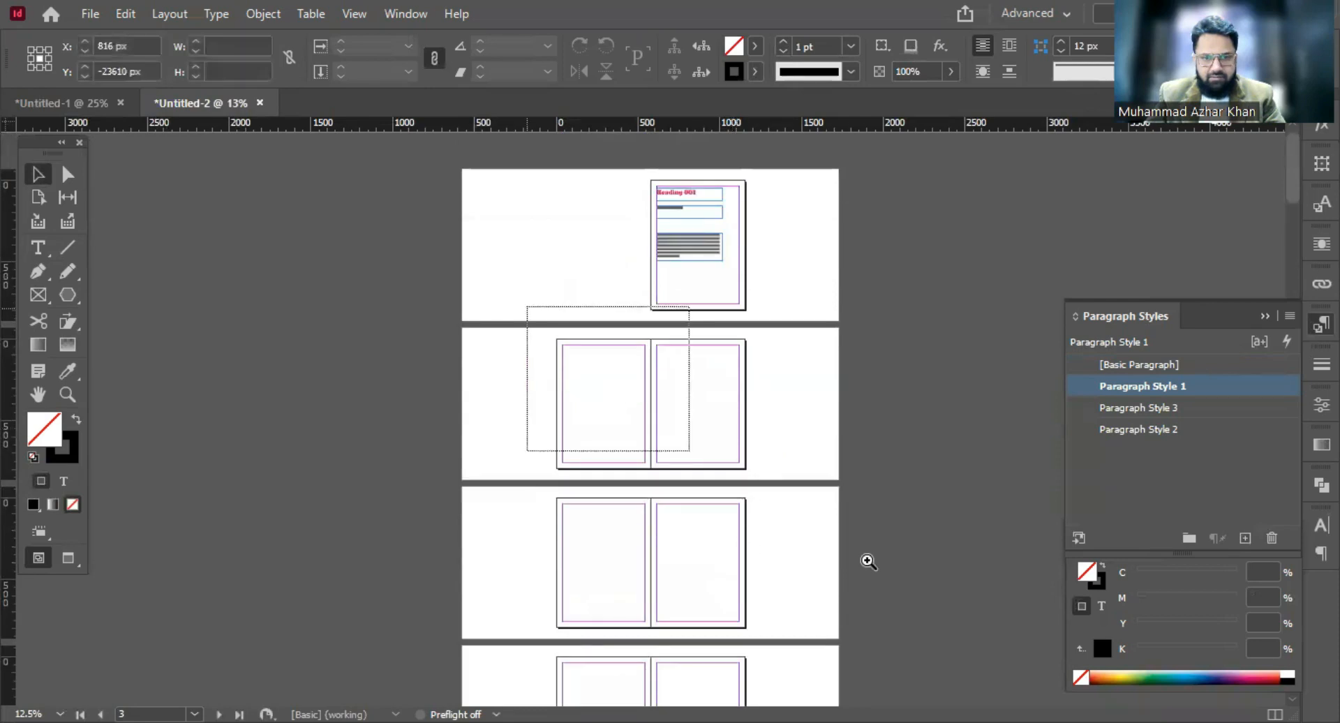
drag(648, 309, 593, 374)
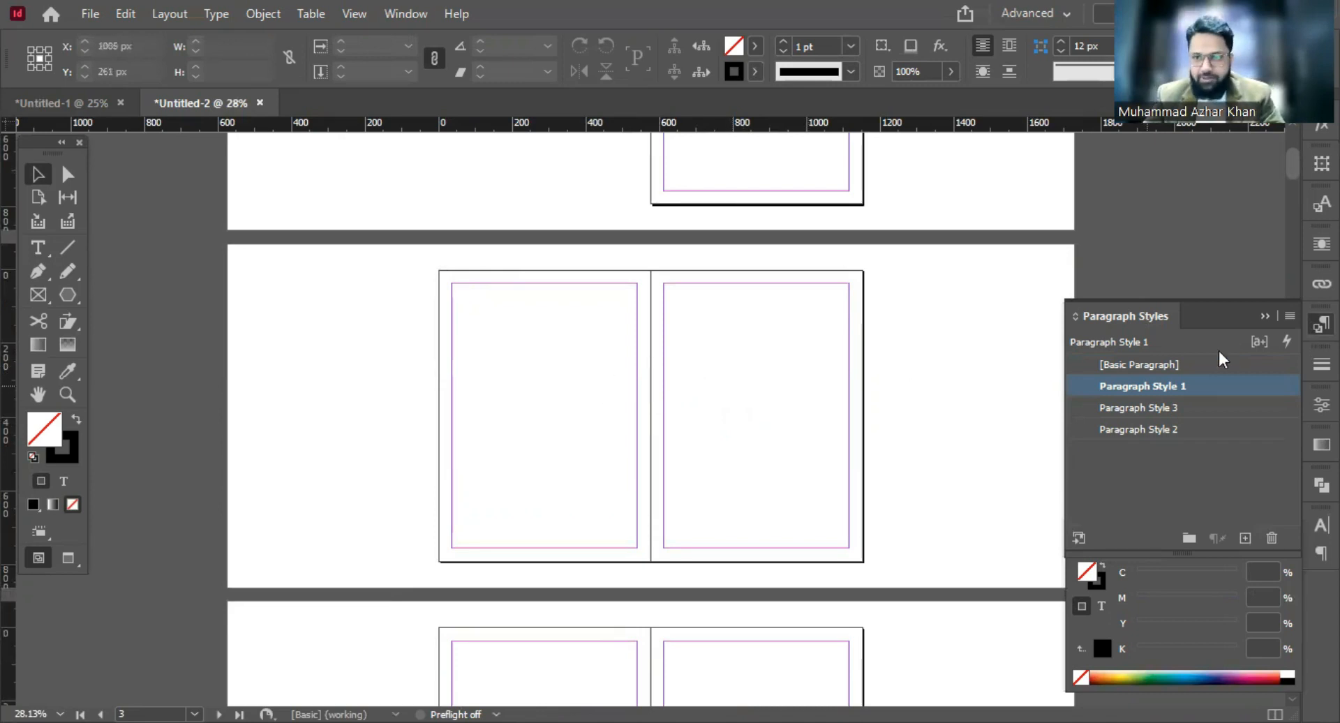
scroll(714, 475, up, 5)
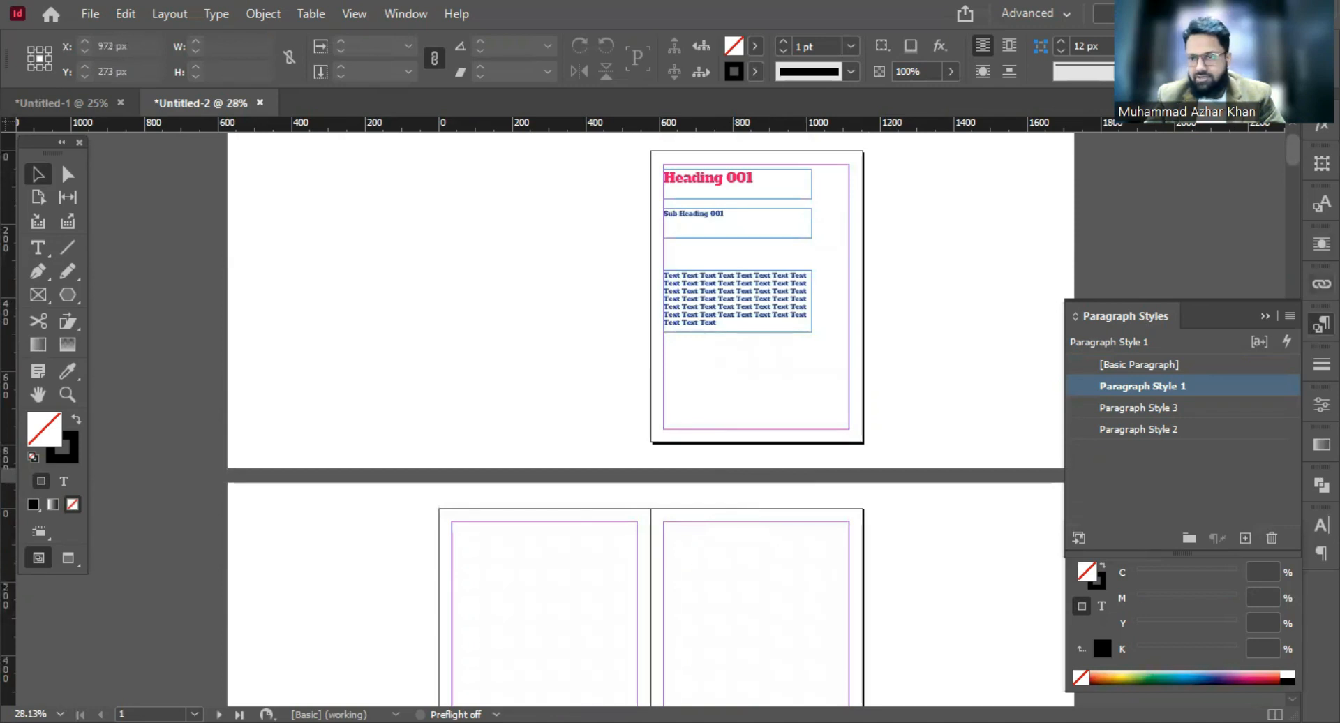
click(796, 609)
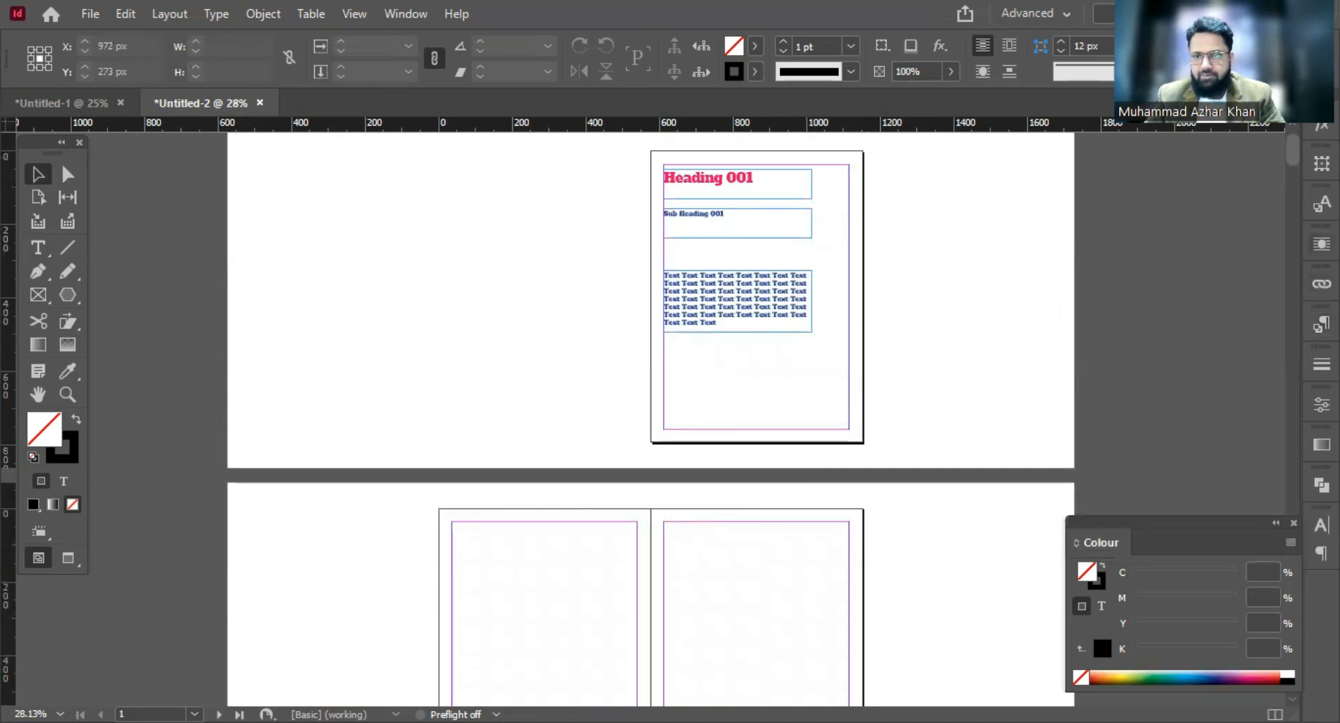
Draw a text frame about 441 × 274 px on the second spread's left page and enter placeholder text from "lsjfljoeijr" to "abcdeghijklmnpop".
scroll(625, 461, down, 3)
click(37, 247)
drag(454, 307, 640, 412)
text(lsjfljoeijr.mxlvhso.,mvlkoabcde)
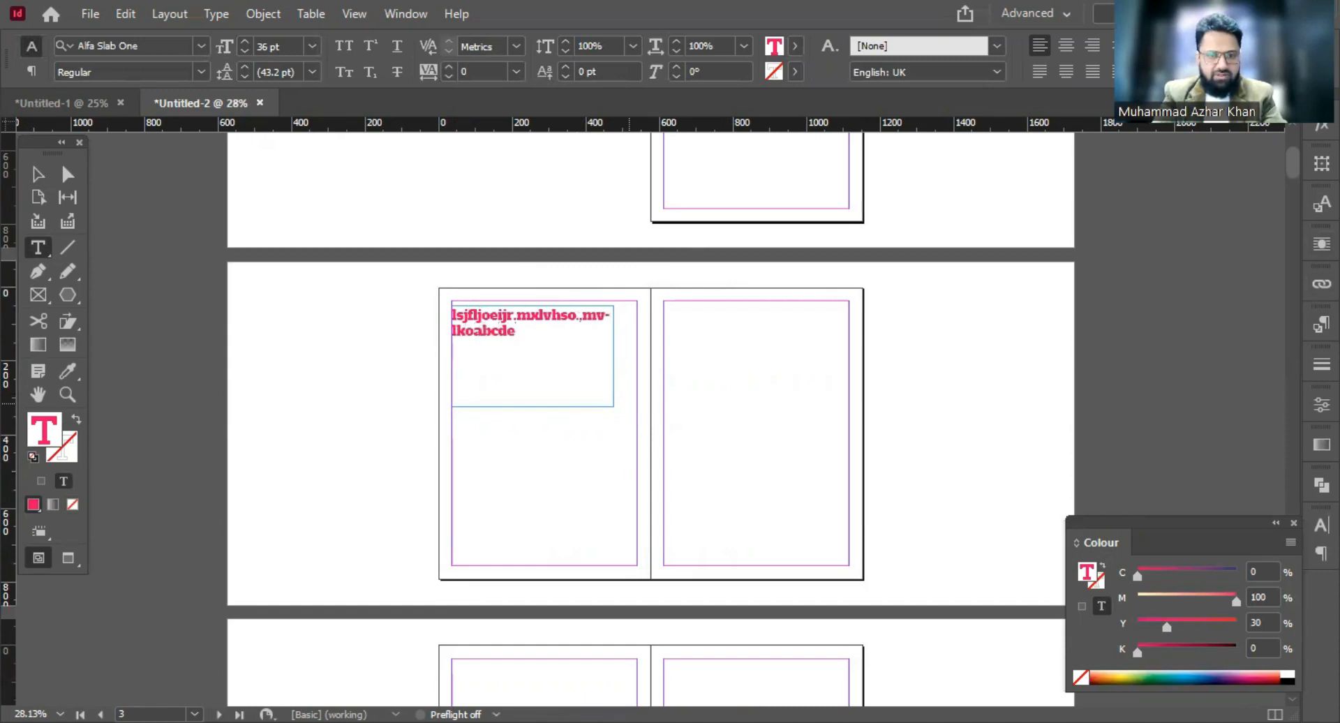
text(ghijkl)
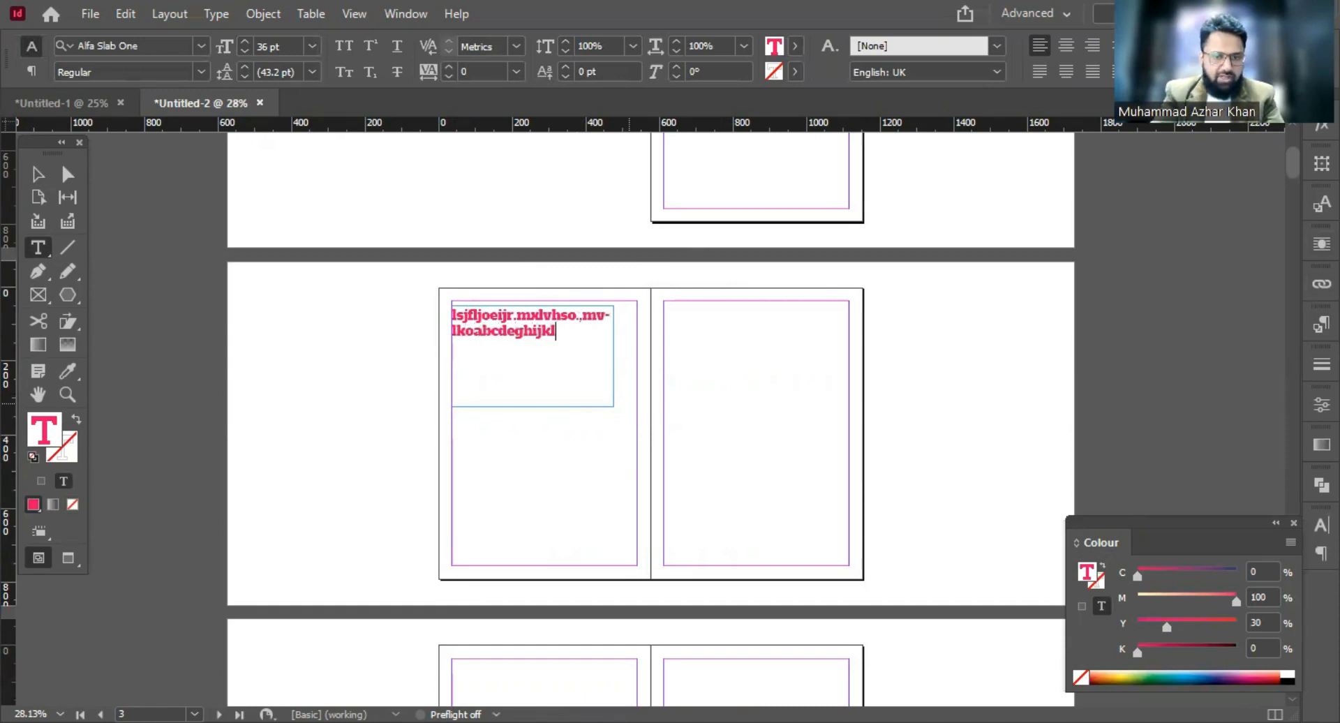
text(mnpop)
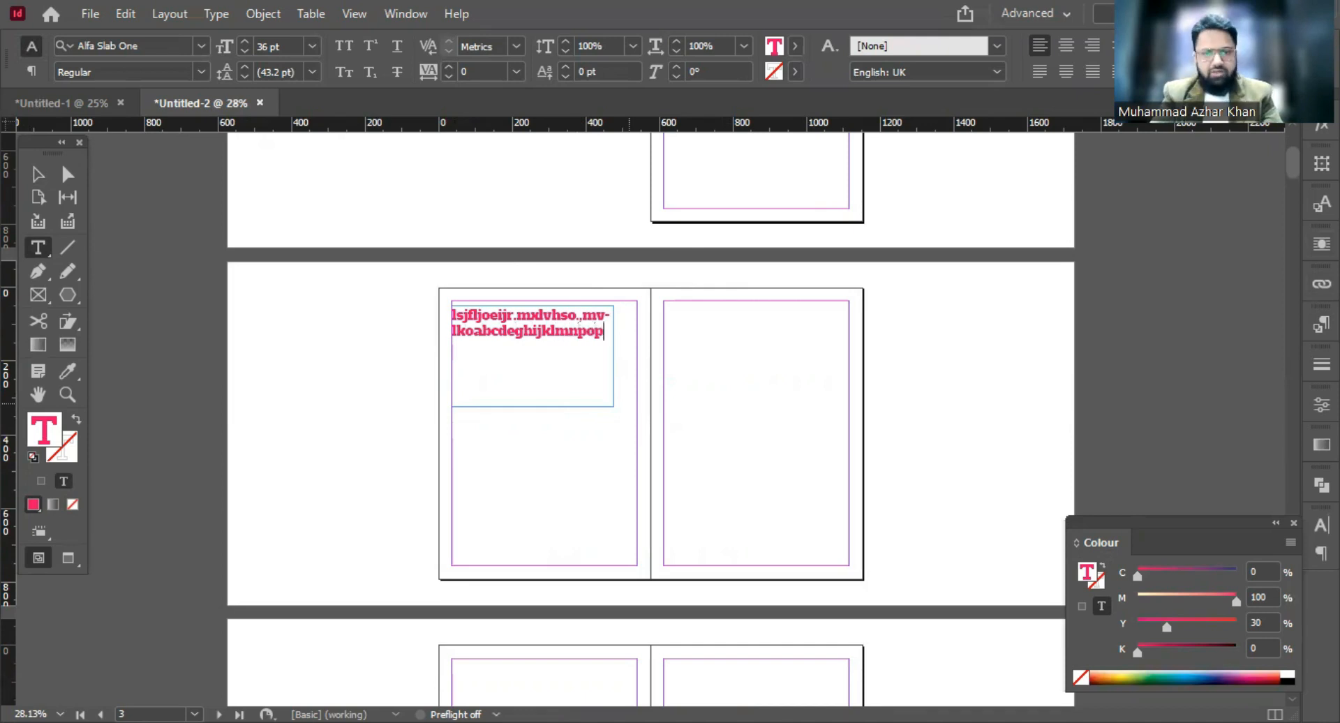
Copy the placeholder text and paste it repeatedly to fill the frame, leaving the frame selected.
key(ctrl+a)
key(ctrl+c)
key(ctrl+v)
key(ctrl+v)
key(ctrl+v)
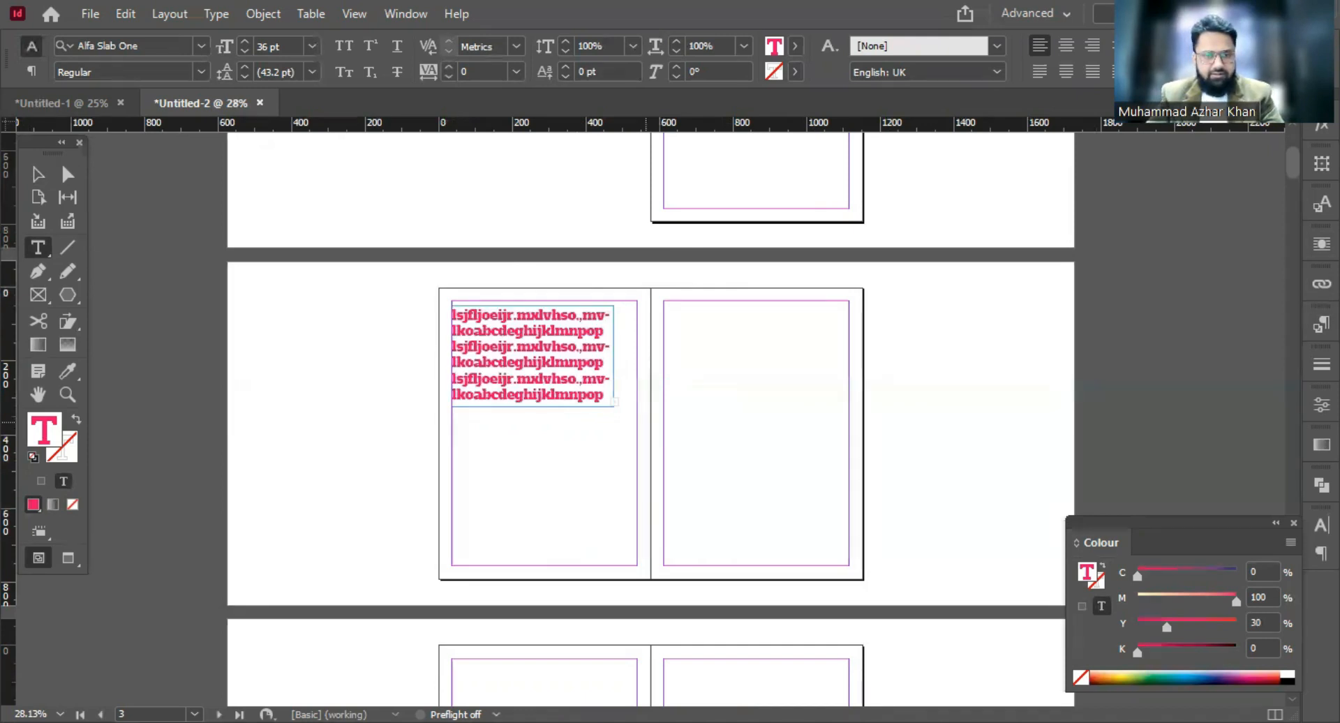
key(ctrl+a)
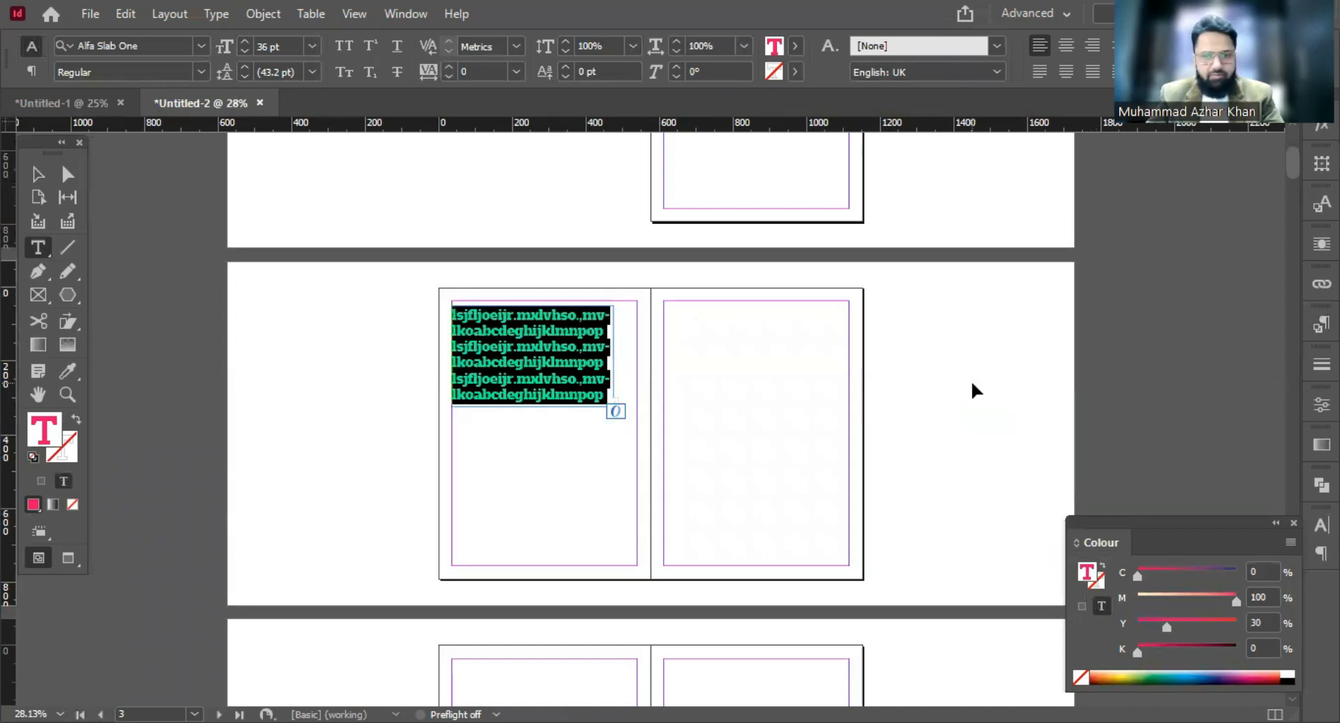
key(Escape)
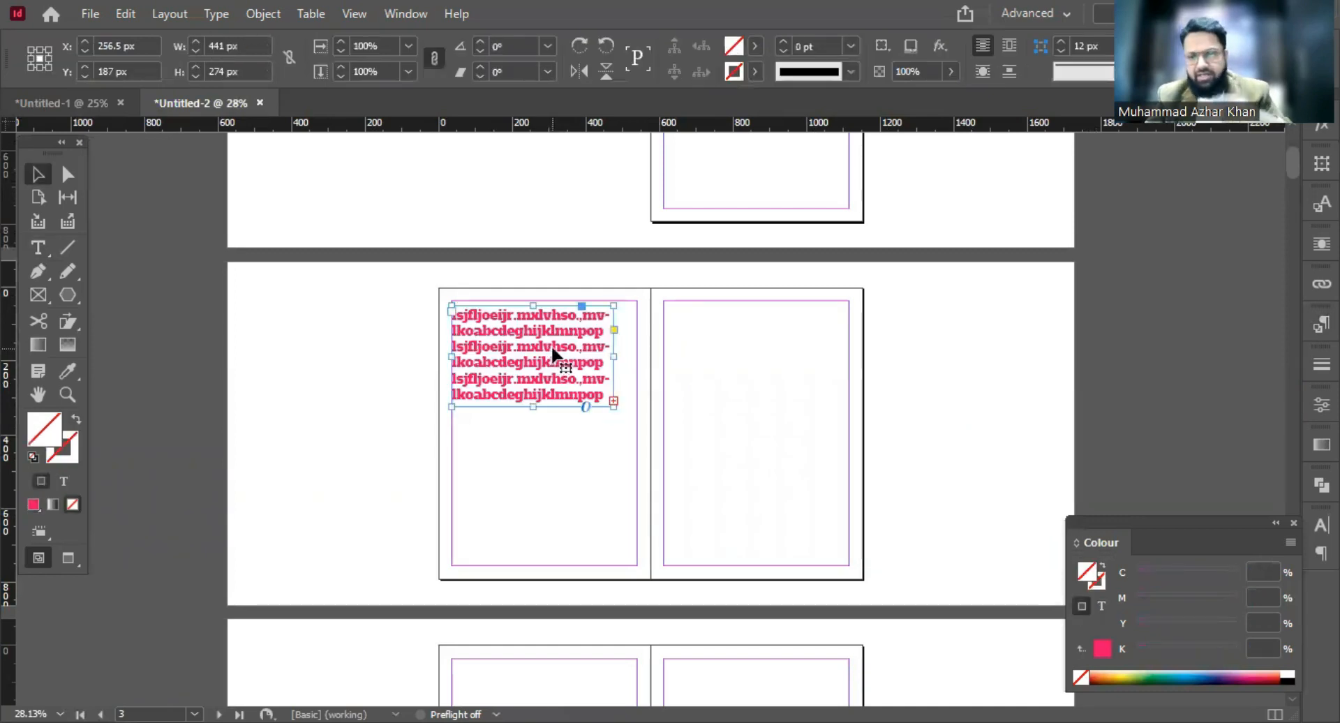
Display the paragraph styles and apply Paragraph Style 3 to the selected text frame.
key(ctrl+t)
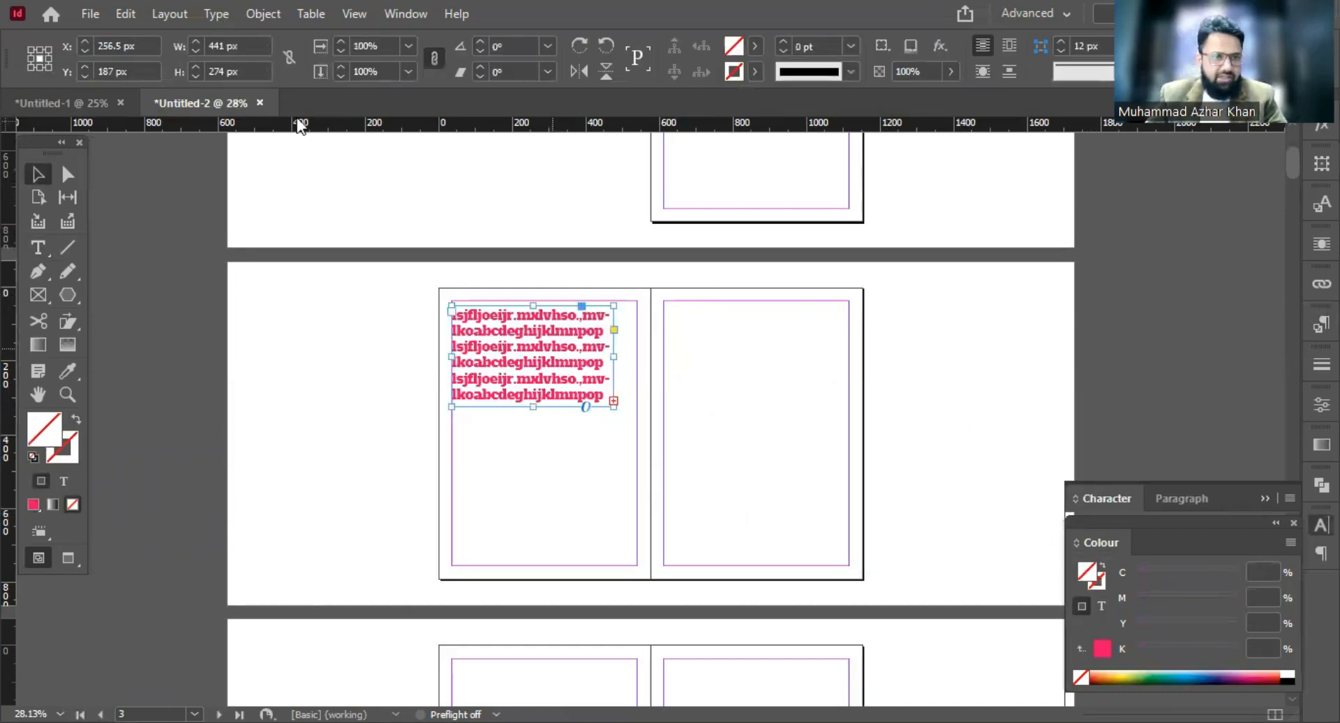
key(alt+t)
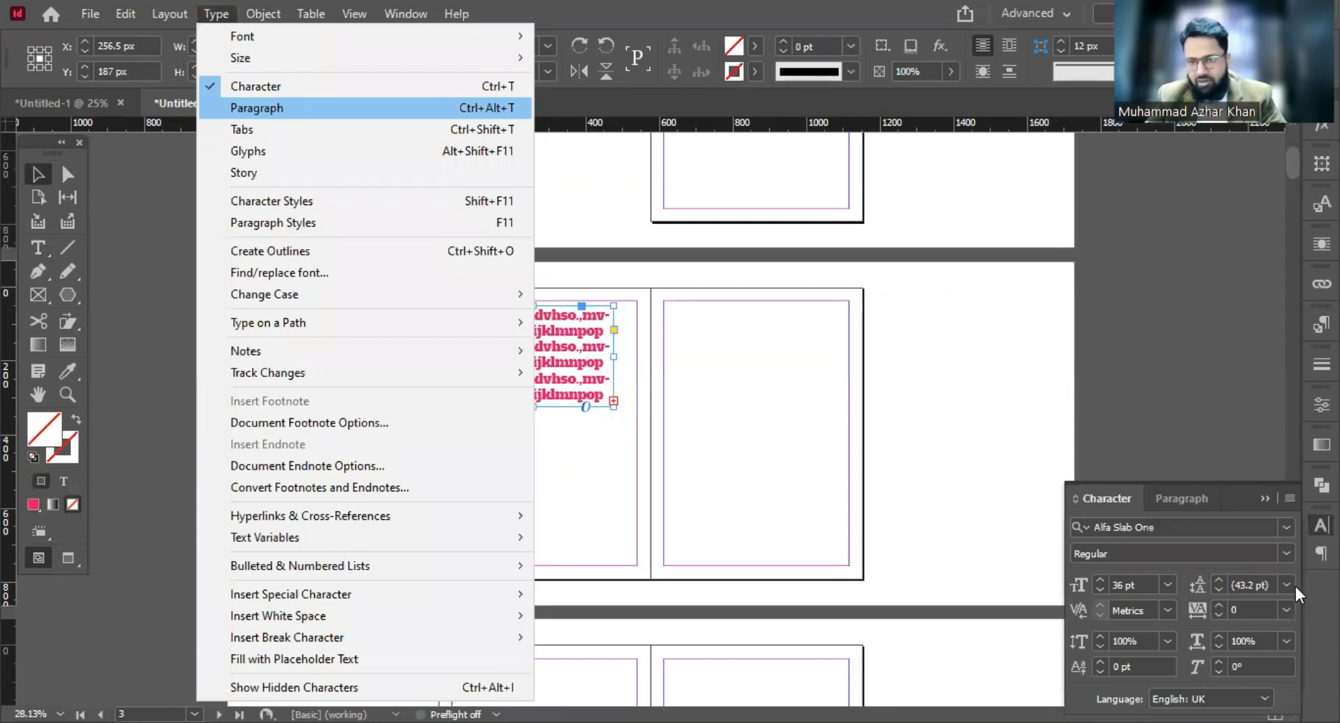
key(F11)
click(1160, 404)
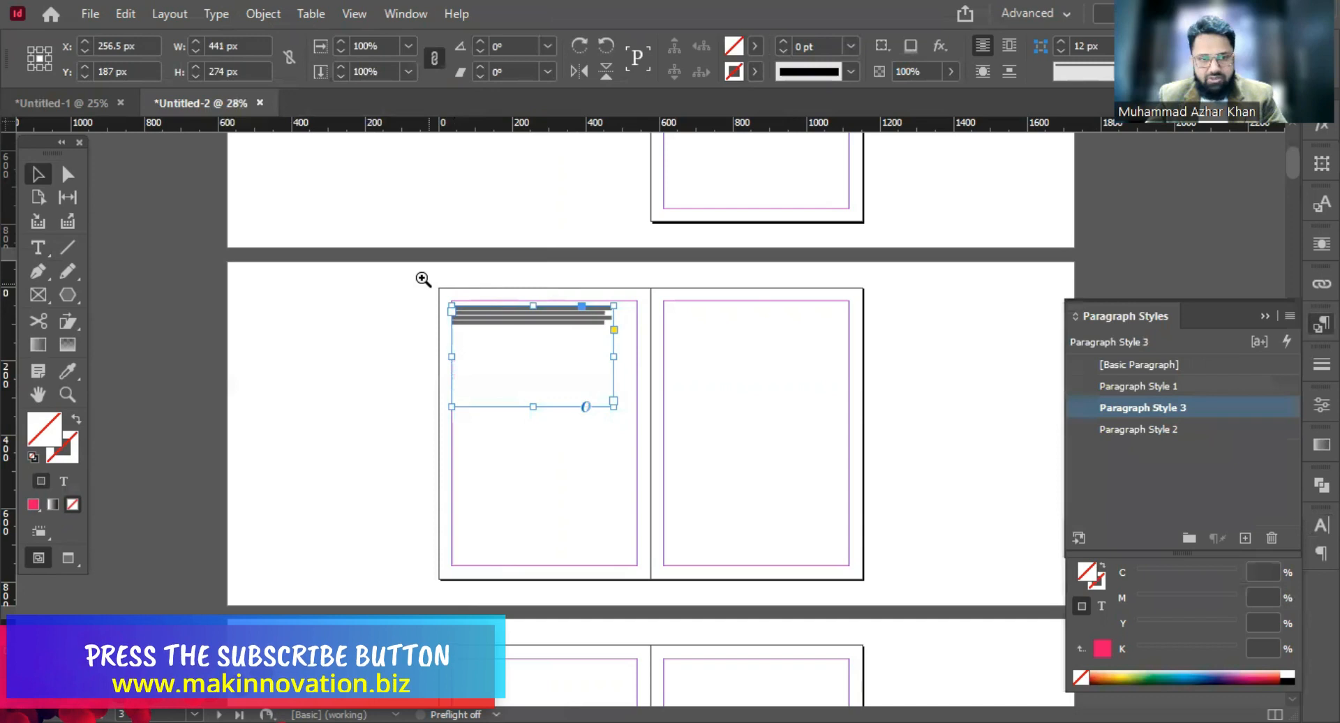
Zoom in on the restyled placeholder text and select part of it to check its font and size.
drag(423, 278, 628, 391)
double_click(757, 357)
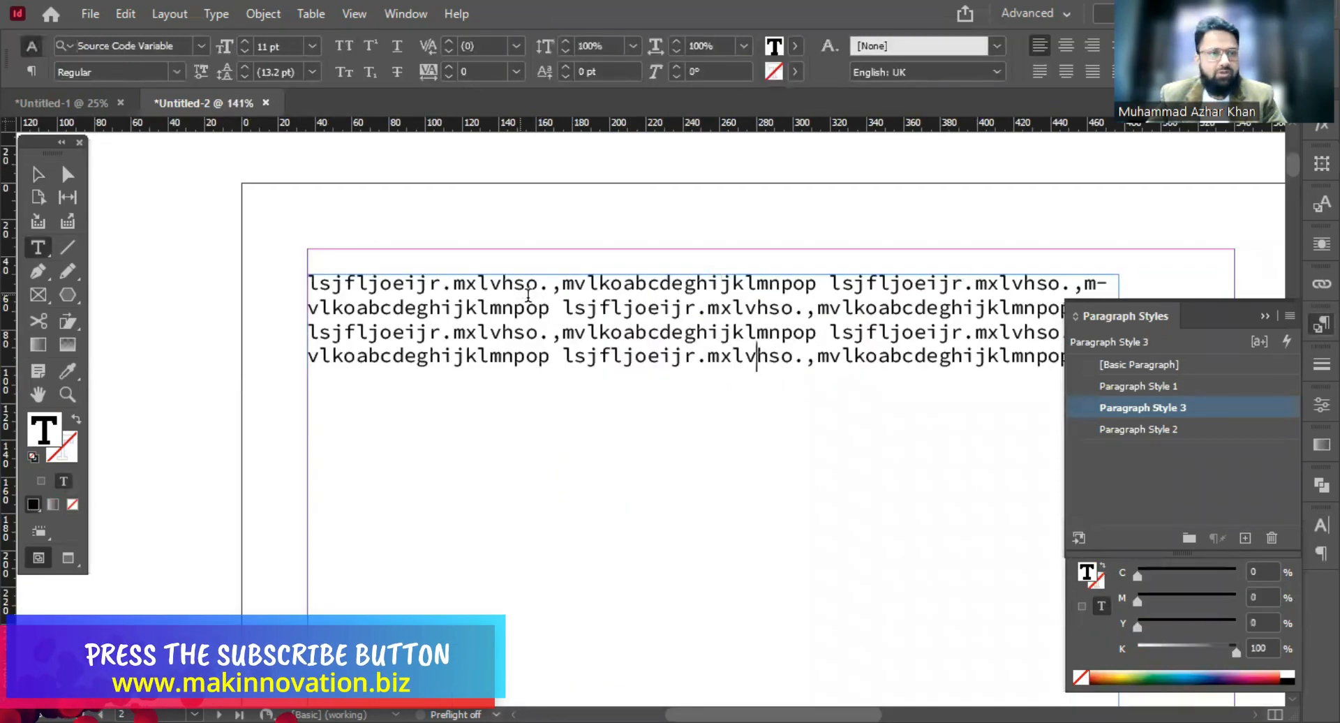
drag(660, 328, 720, 357)
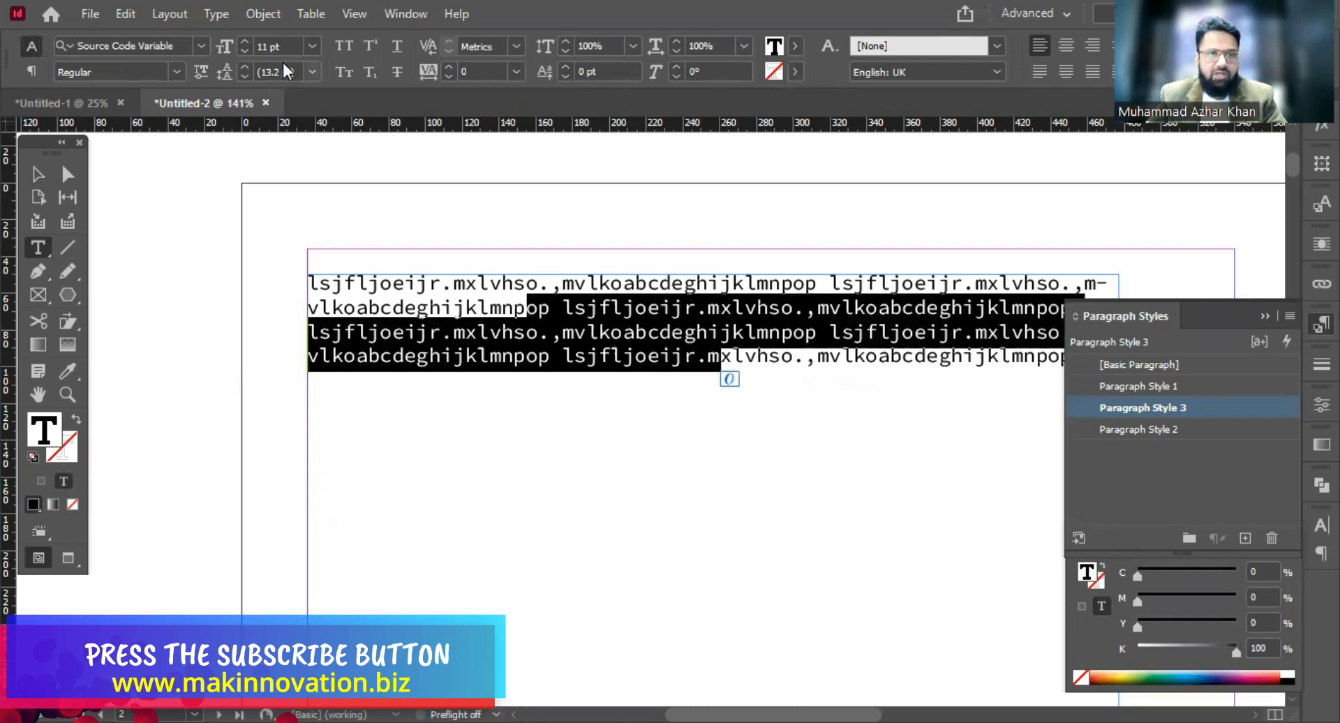
click(679, 358)
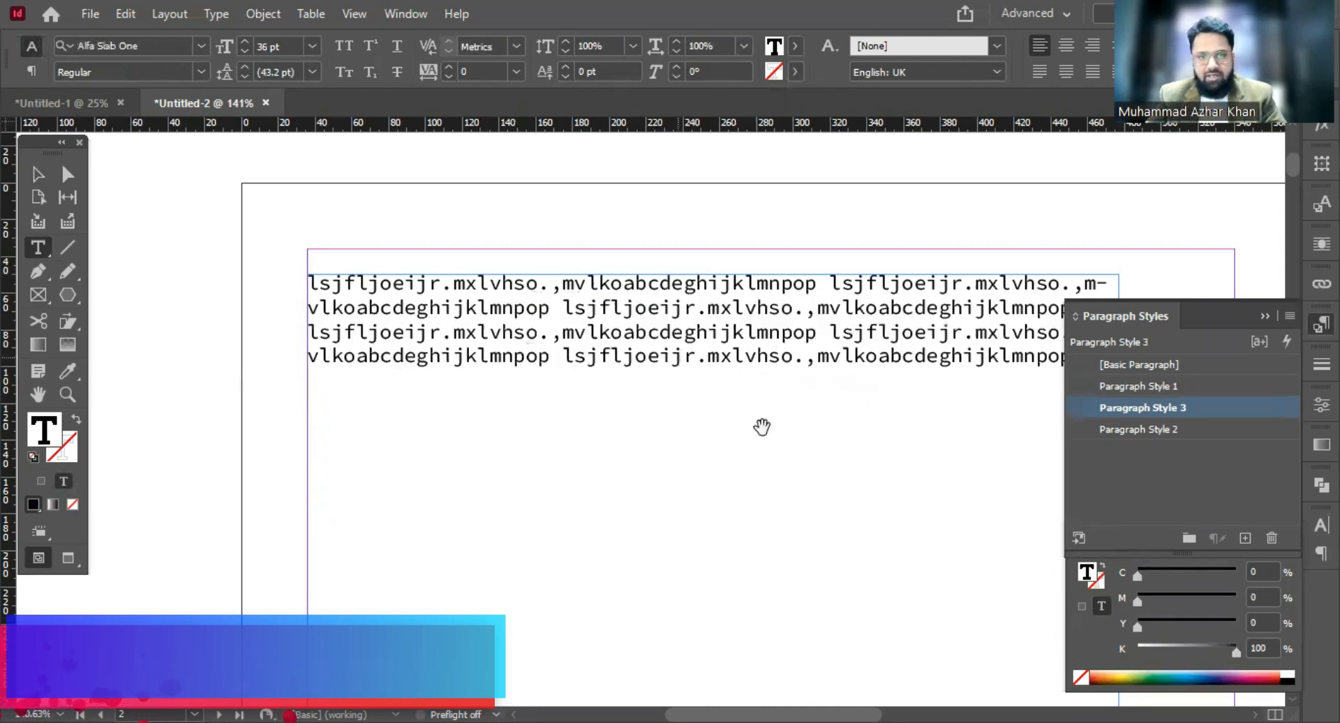
Select the text frame as an object and reset its text to the [Basic Paragraph] style.
key(Escape)
scroll(762, 427, down, 1)
drag(761, 426, 805, 374)
click(1155, 360)
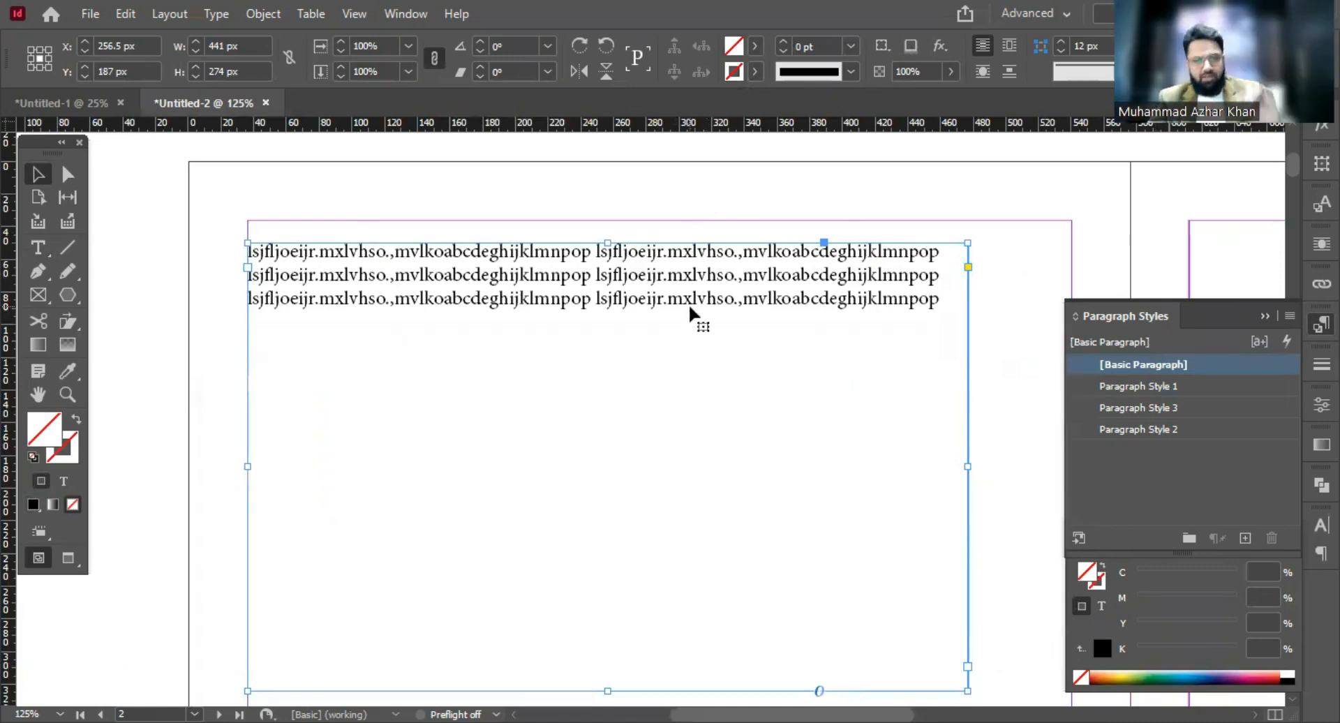
Select all text in the frame to check its basic formatting, leaving the frame itself selected.
double_click(935, 300)
key(ctrl+a)
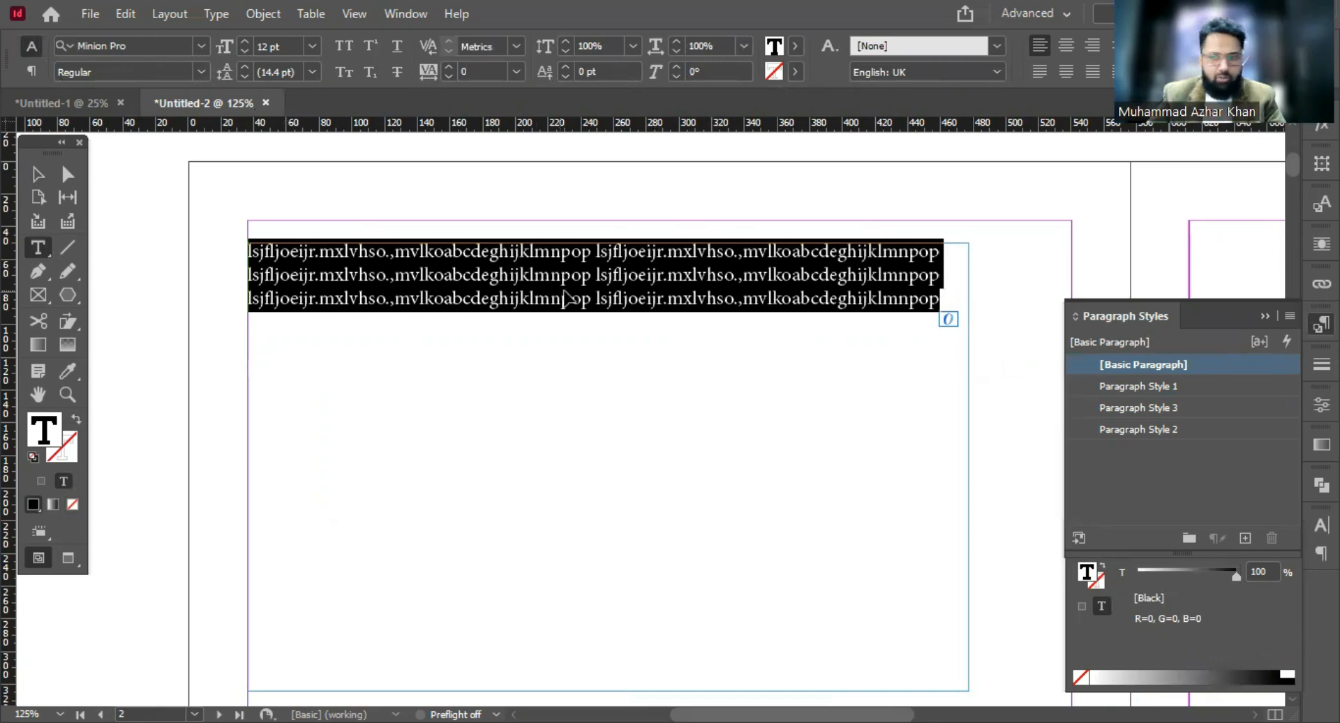
click(865, 349)
key(Escape)
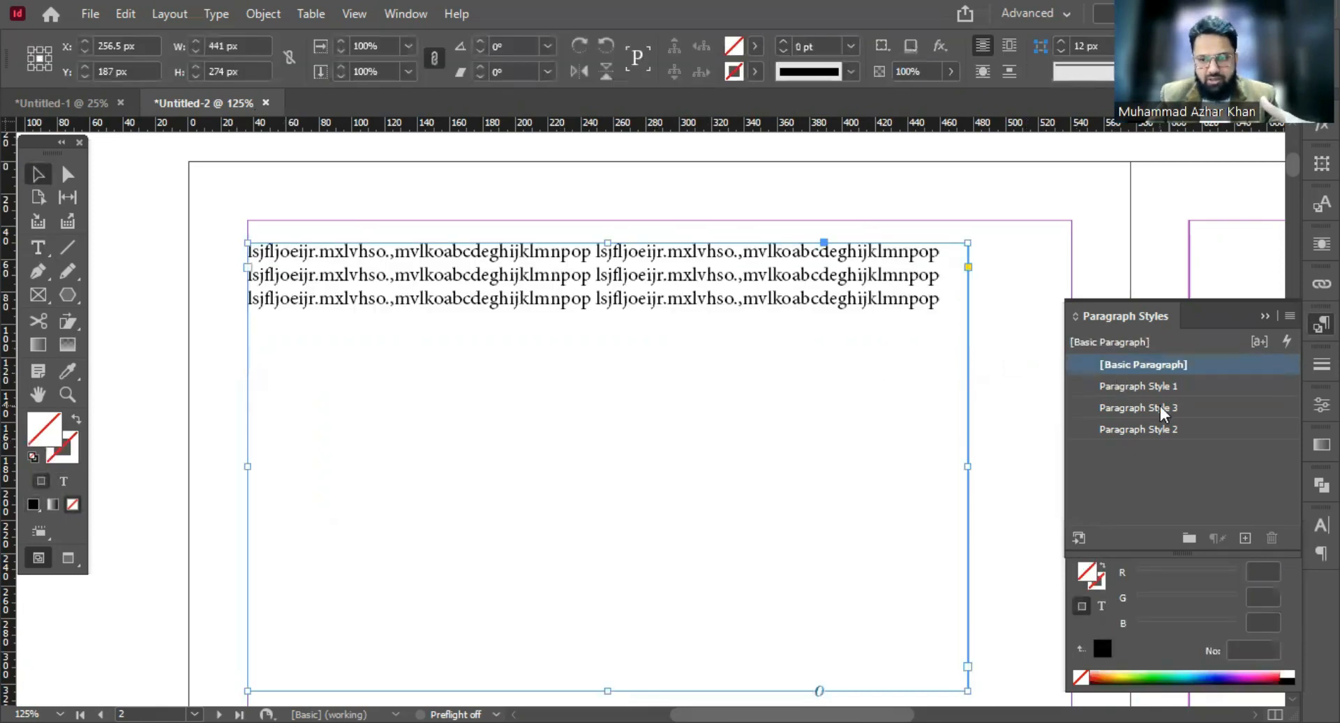
Try Paragraph Styles 3, 2 and 1 on the frame's text, switch through 3 and 2 again, and return it to [Basic Paragraph].
click(1160, 407)
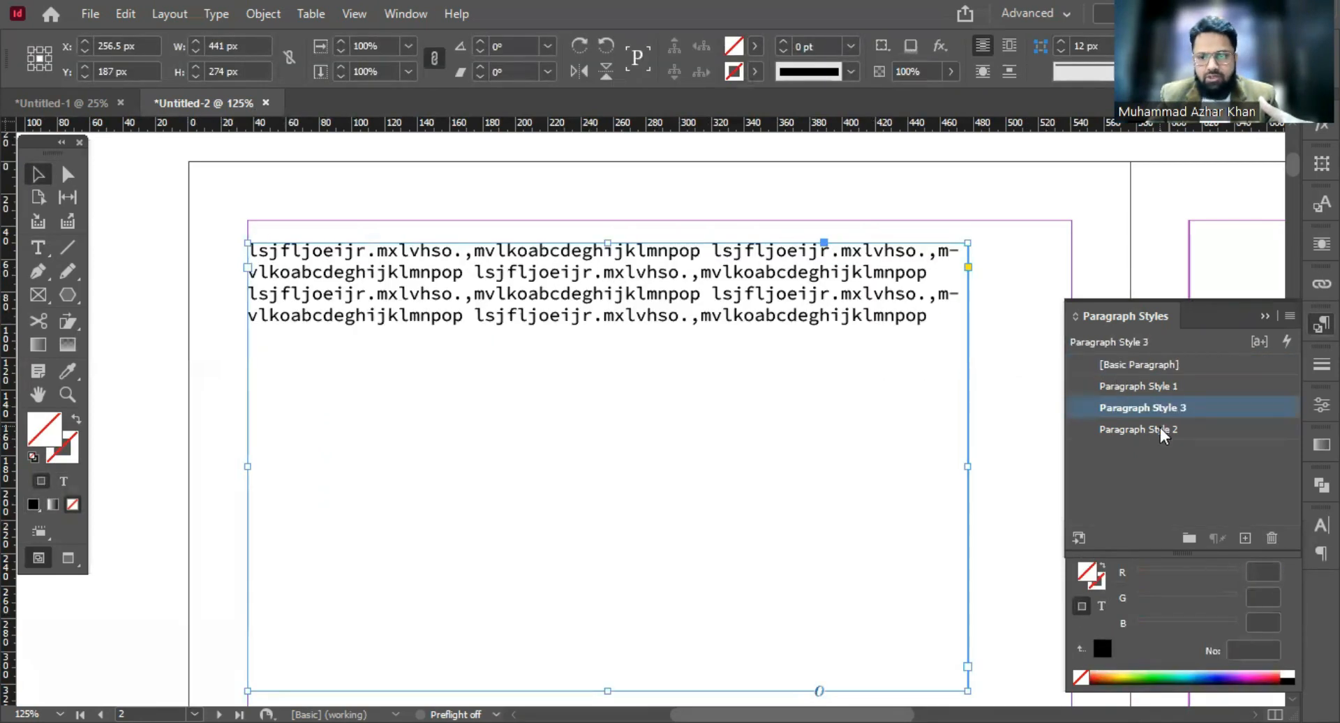
click(1161, 430)
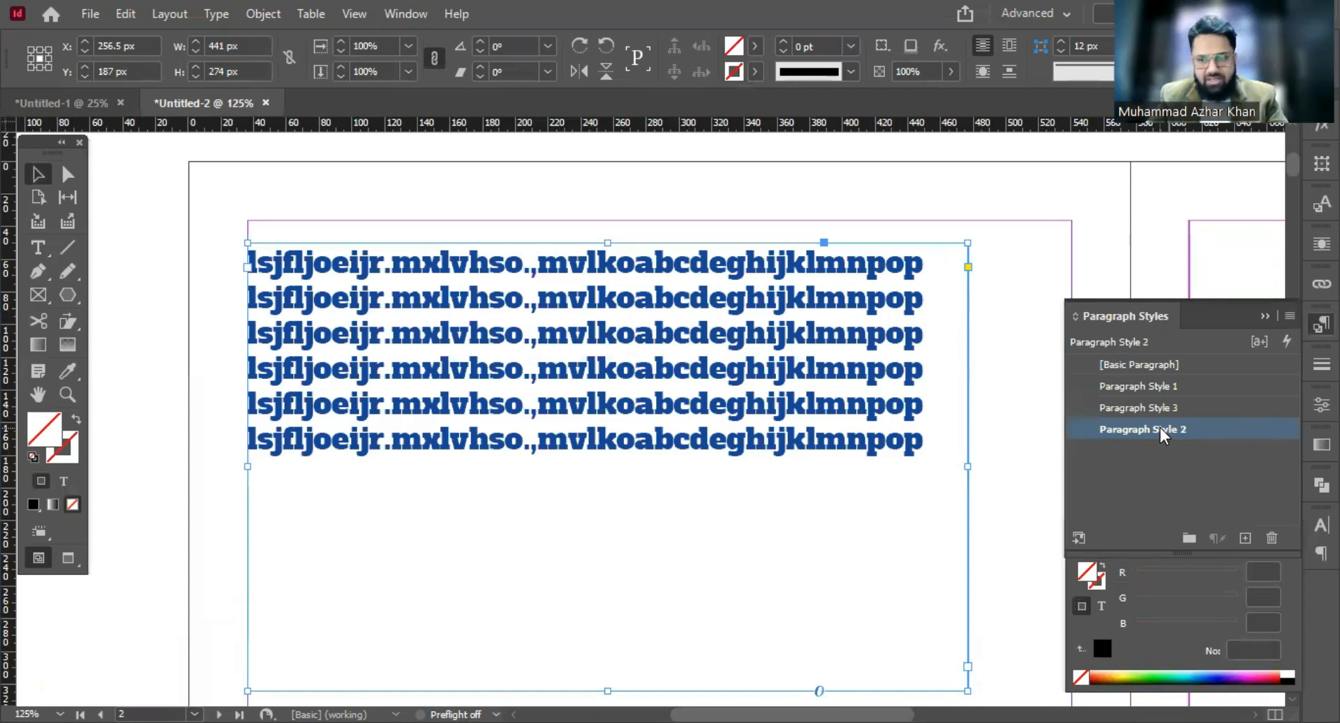
click(1162, 377)
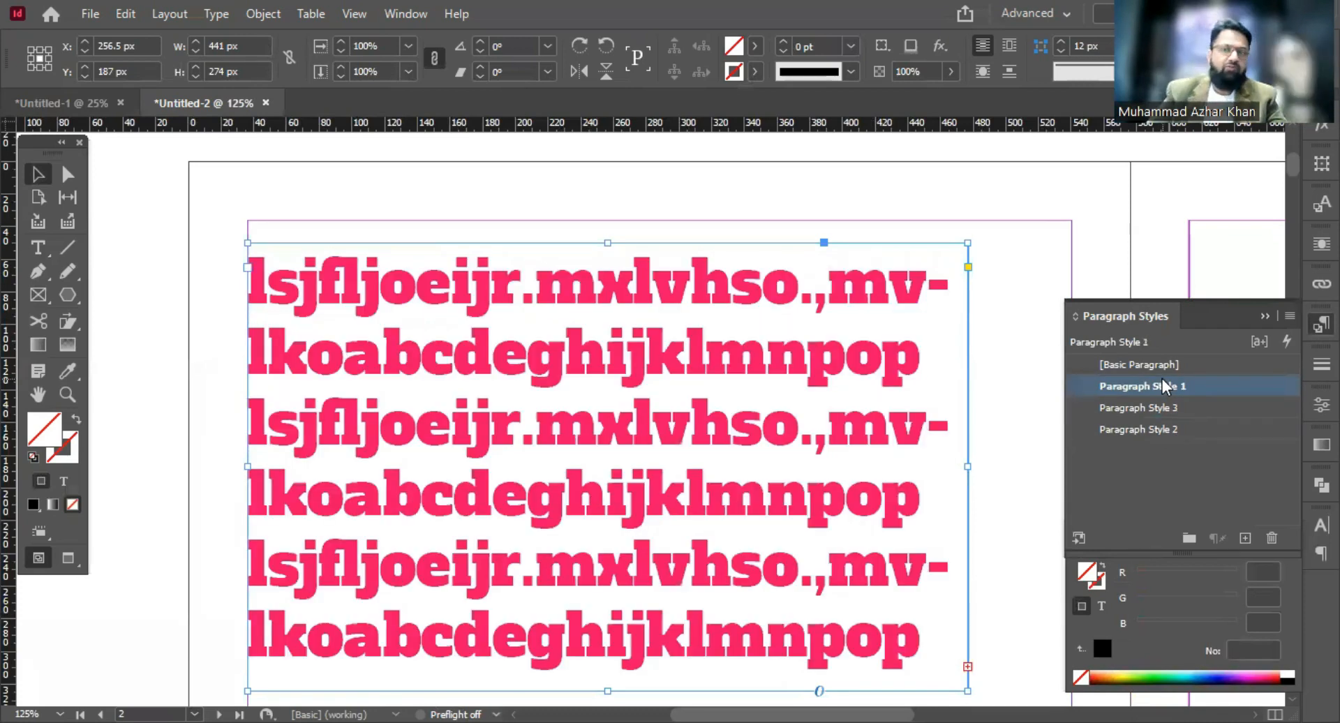
click(1123, 405)
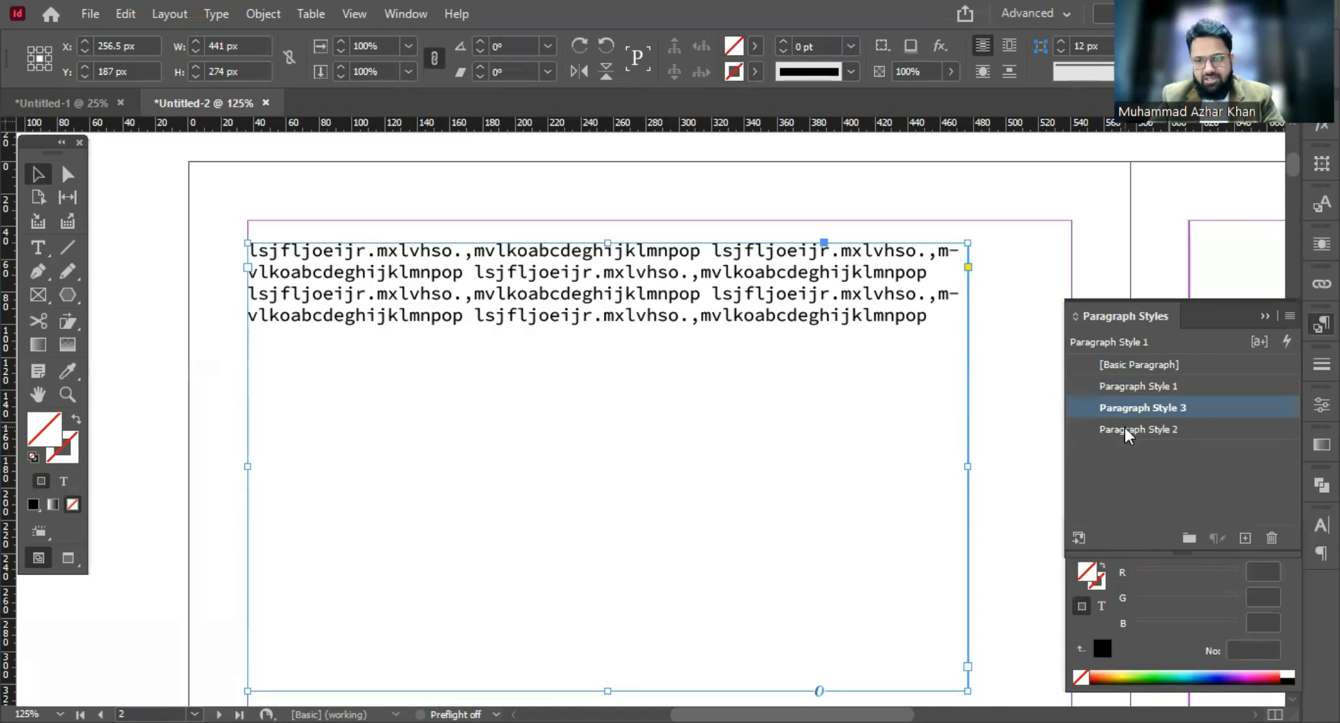
click(1124, 428)
click(1136, 365)
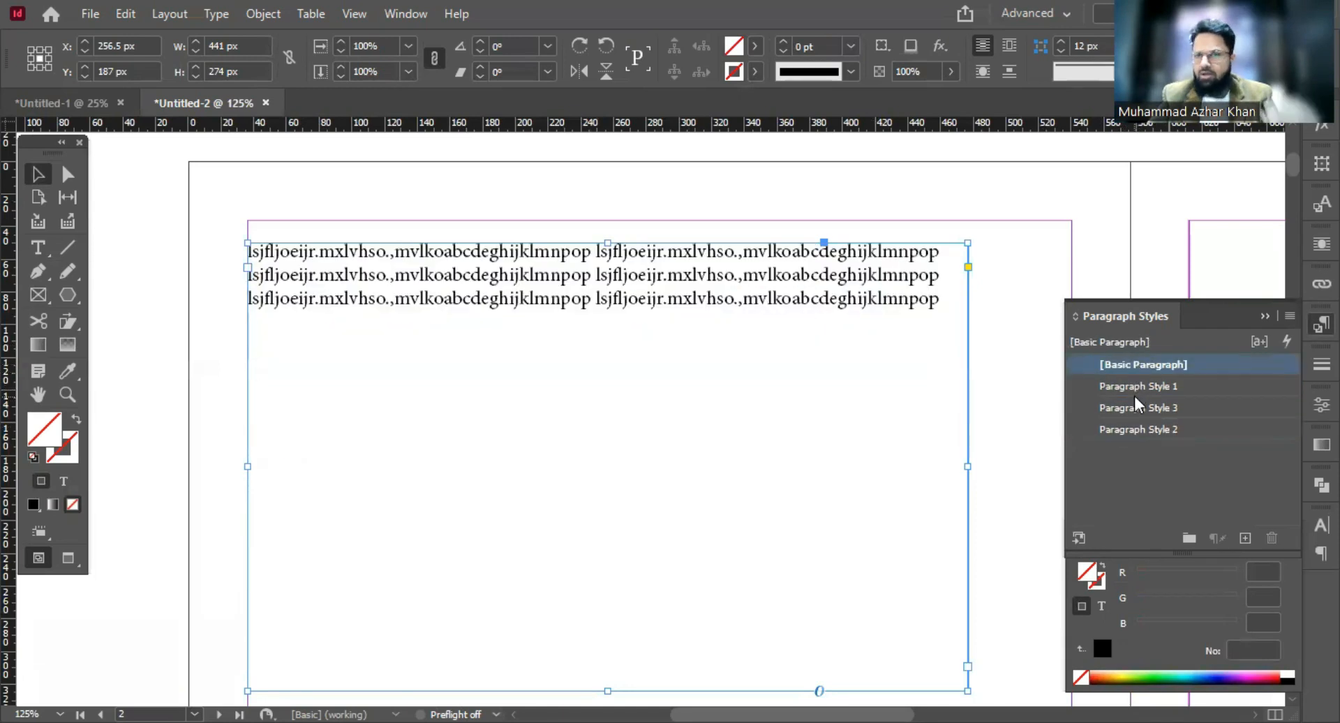